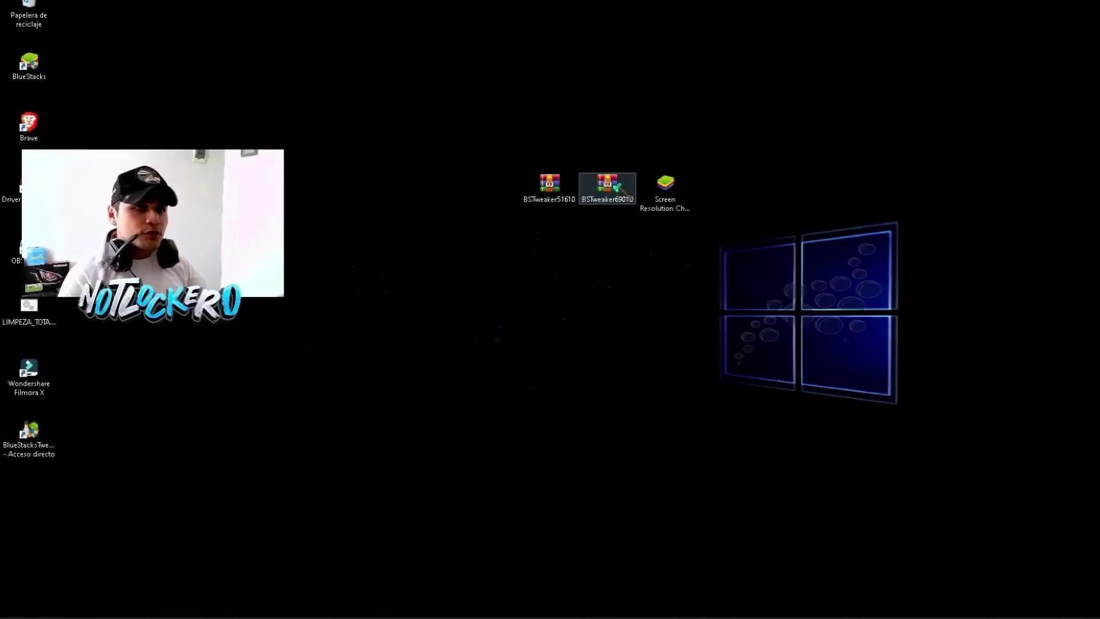
Extract the BSTweaker69010 archive into its own folder and place that folder beside the other files on the desktop
{"action": "right_click", "coordinate": [615, 187]}
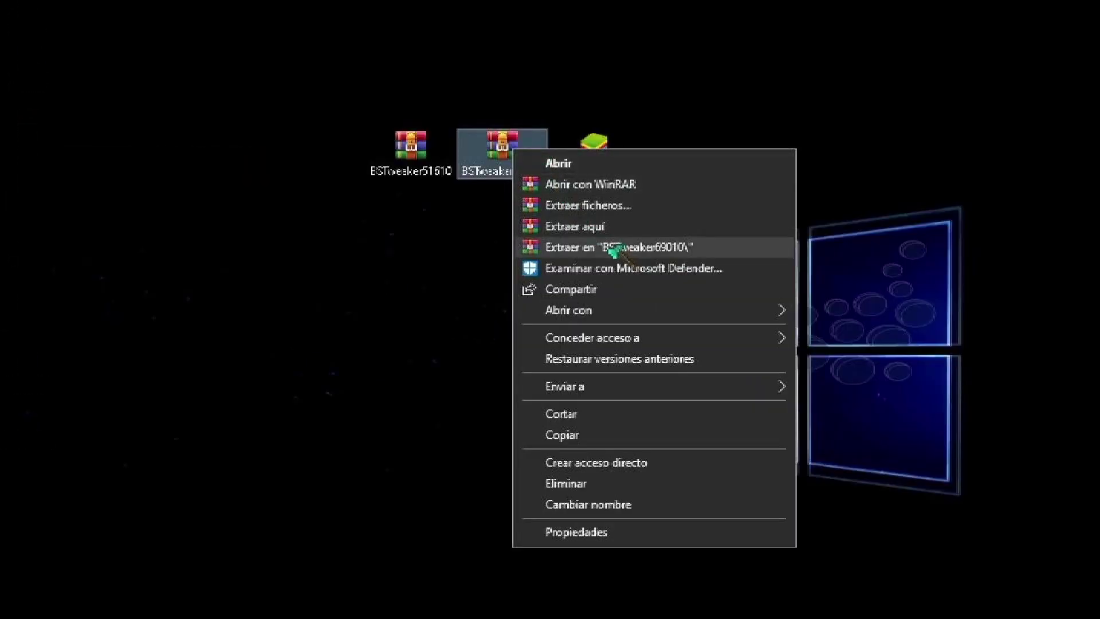
{"action": "left_click", "coordinate": [615, 247]}
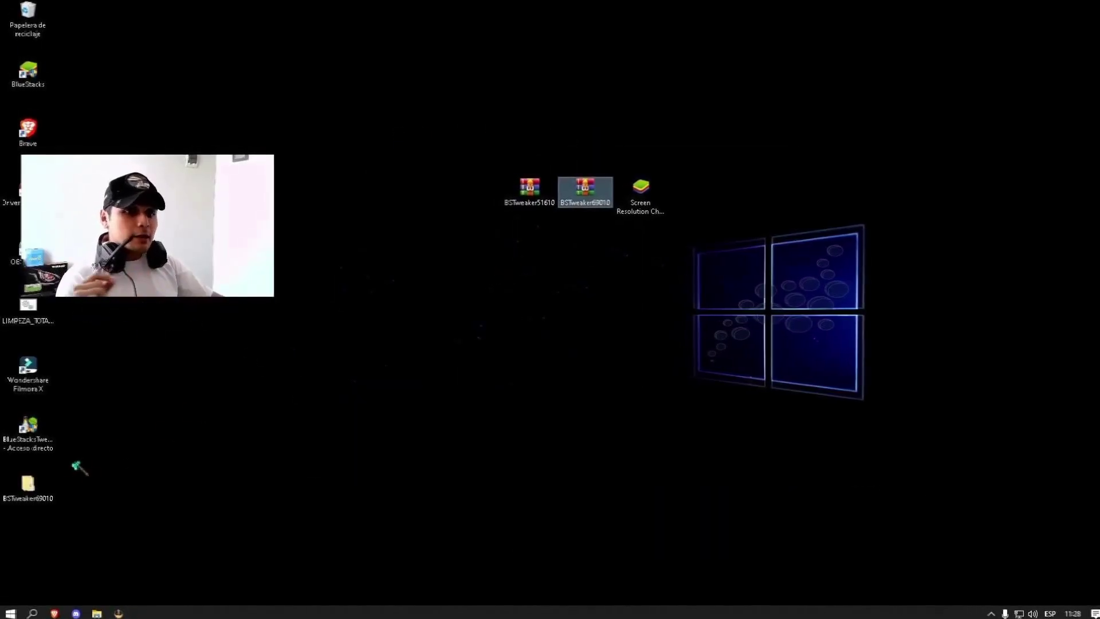
{"action": "left_click_drag", "start_coordinate": [28, 485], "coordinate": [708, 194]}
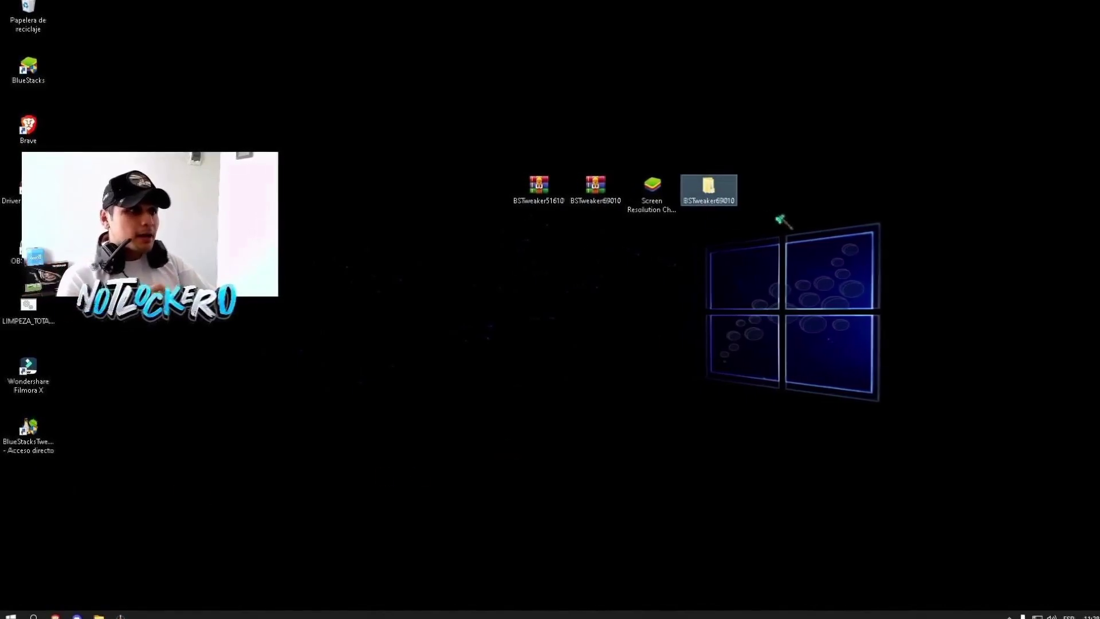
Launch the BlueStacksTweaker application from the BSTweaker6 subfolder of the extracted folder and reposition its window
{"action": "double_click", "coordinate": [709, 192]}
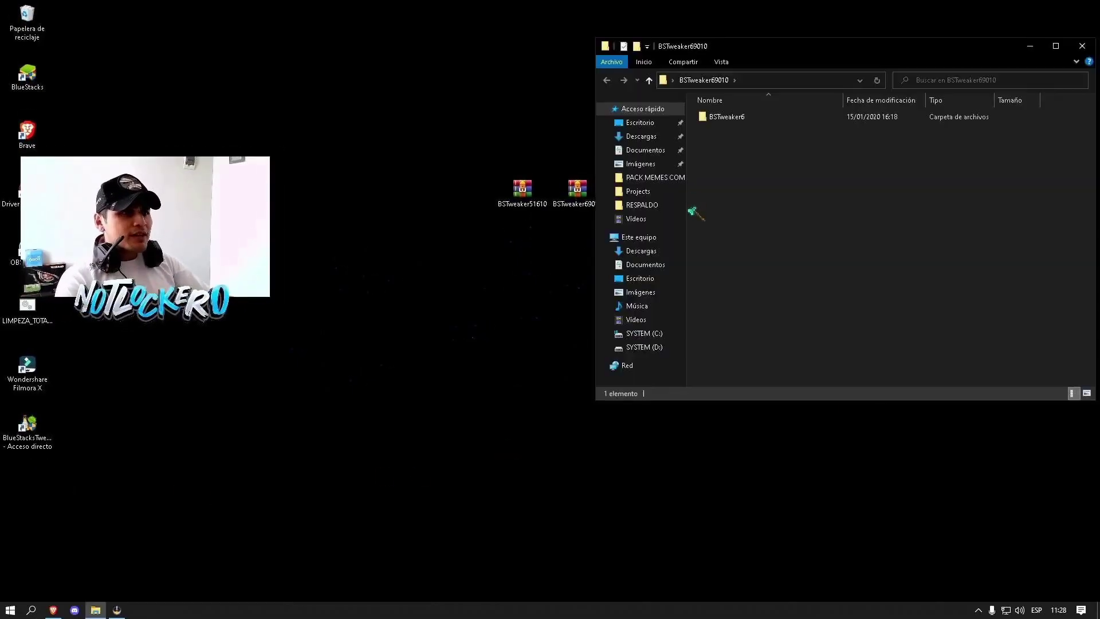
{"action": "double_click", "coordinate": [728, 116]}
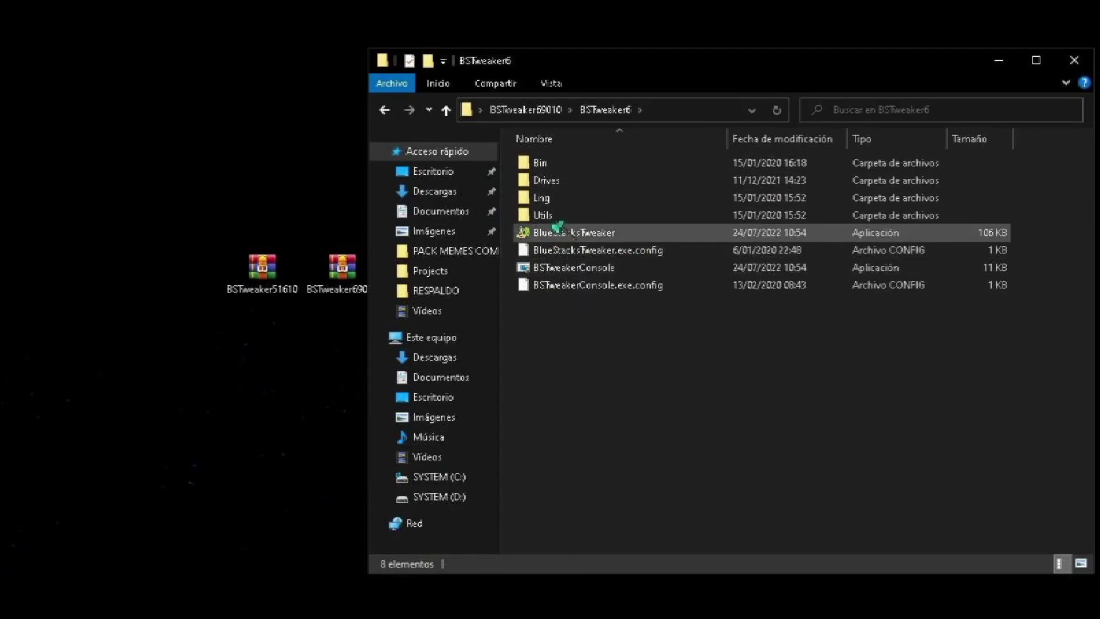
{"action": "left_click", "coordinate": [558, 232]}
{"action": "right_click", "coordinate": [567, 232]}
{"action": "left_click", "coordinate": [633, 258]}
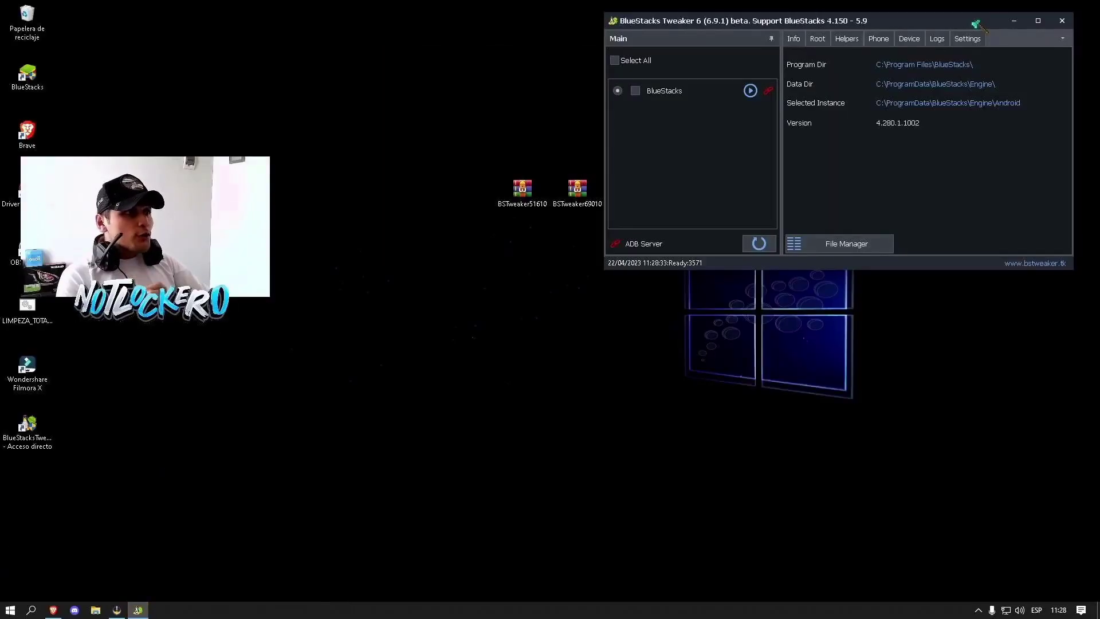
{"action": "left_click_drag", "start_coordinate": [974, 23], "coordinate": [908, 57]}
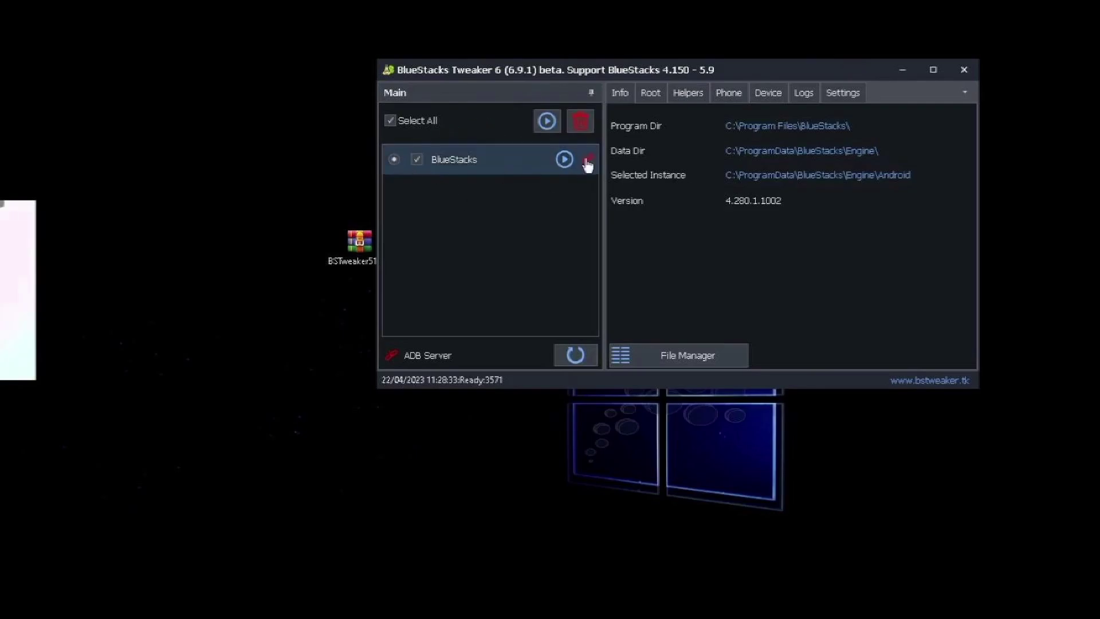
Unlock root for the BlueStacks instance, start it, and arrange the emulator and Tweaker windows so both are accessible
{"action": "left_click", "coordinate": [651, 95]}
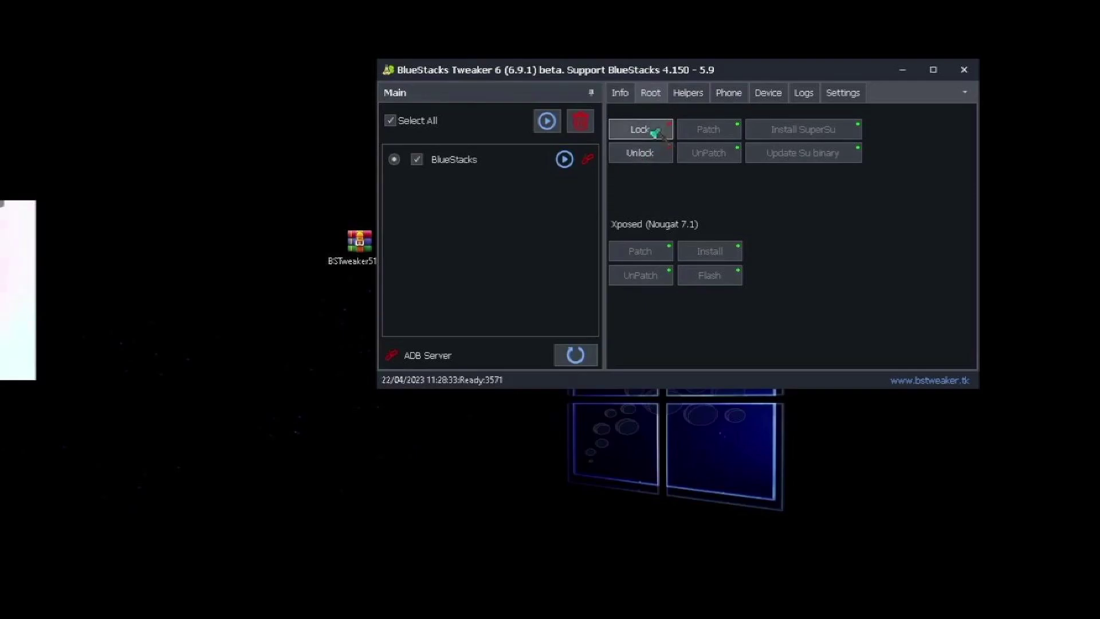
{"action": "left_click", "coordinate": [655, 153]}
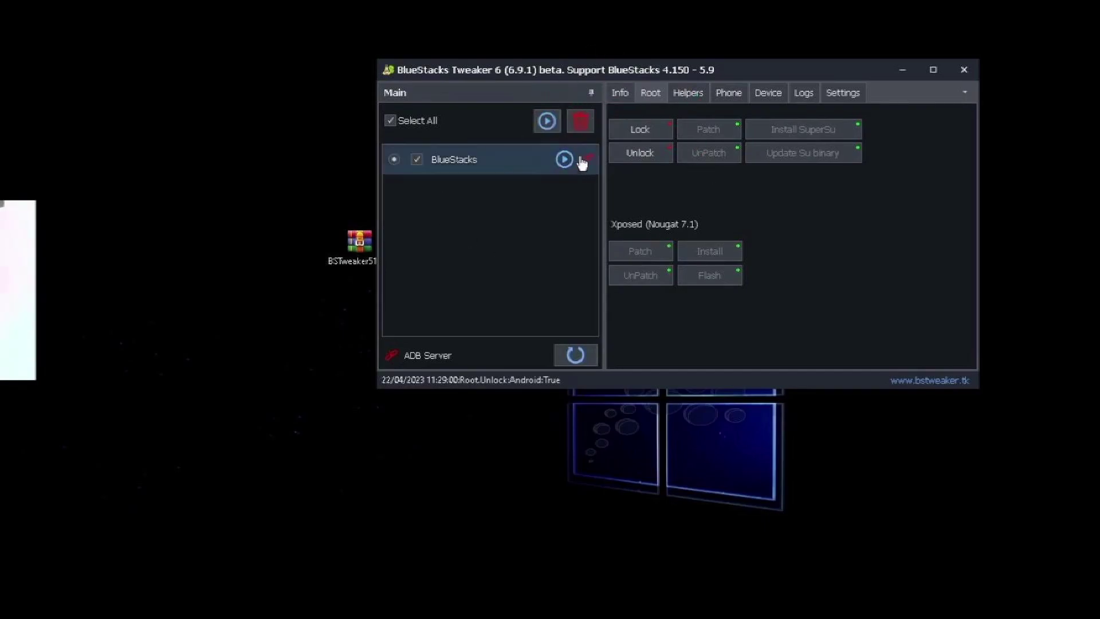
{"action": "left_click", "coordinate": [565, 163]}
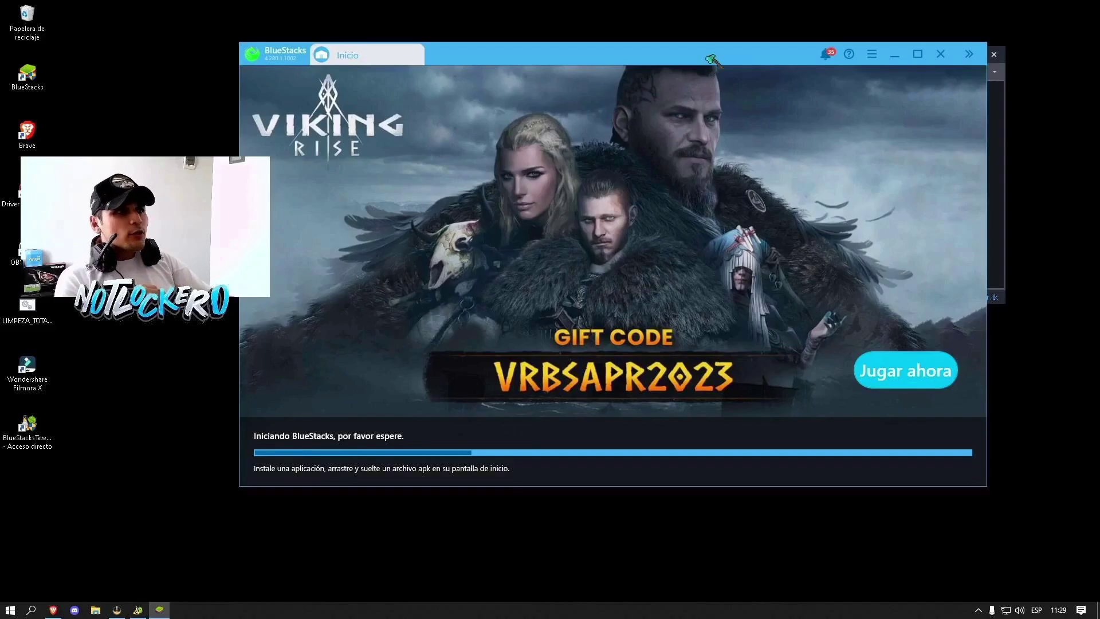
{"action": "left_click_drag", "start_coordinate": [707, 55], "coordinate": [746, 128]}
{"action": "left_click_drag", "start_coordinate": [806, 55], "coordinate": [869, 23]}
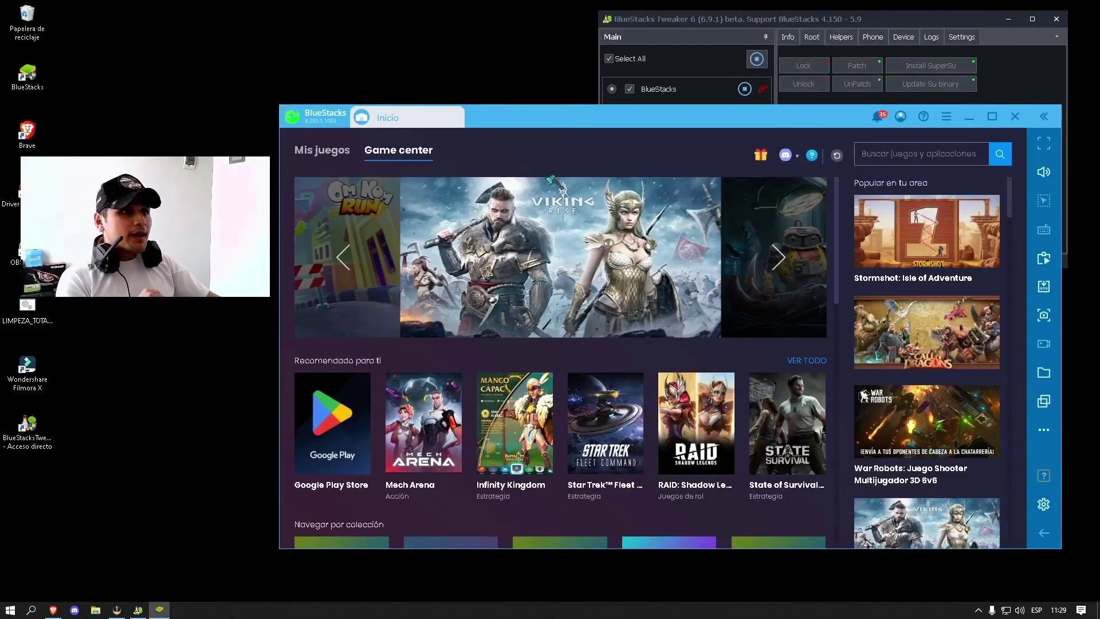
Apply the root patch to the running BlueStacks instance and install SuperSU on it
{"action": "left_click", "coordinate": [323, 151]}
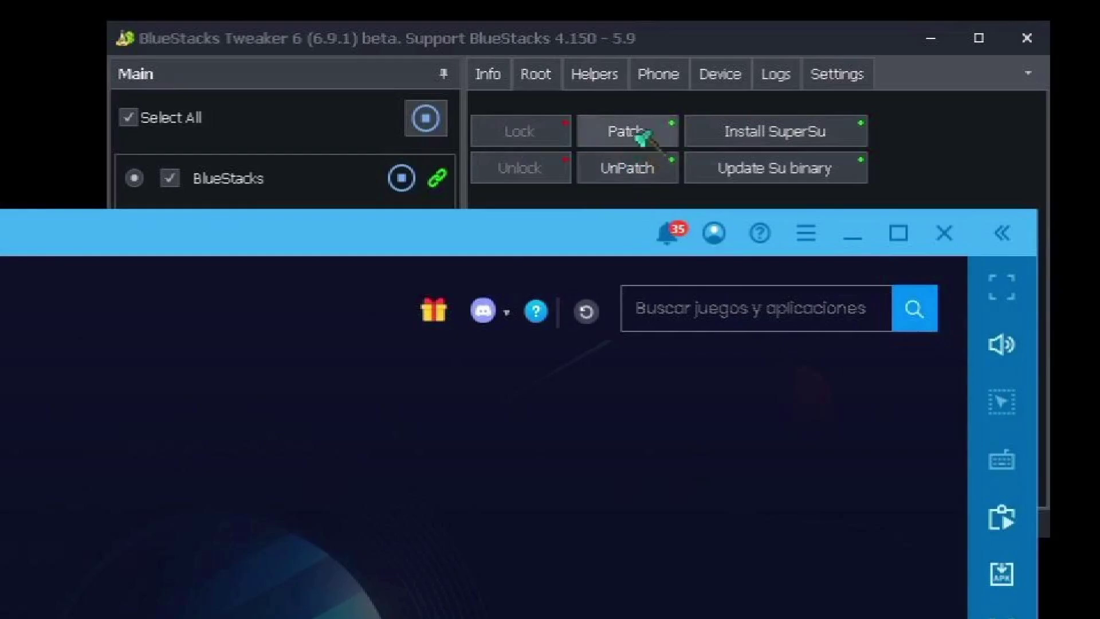
{"action": "left_click", "coordinate": [710, 42]}
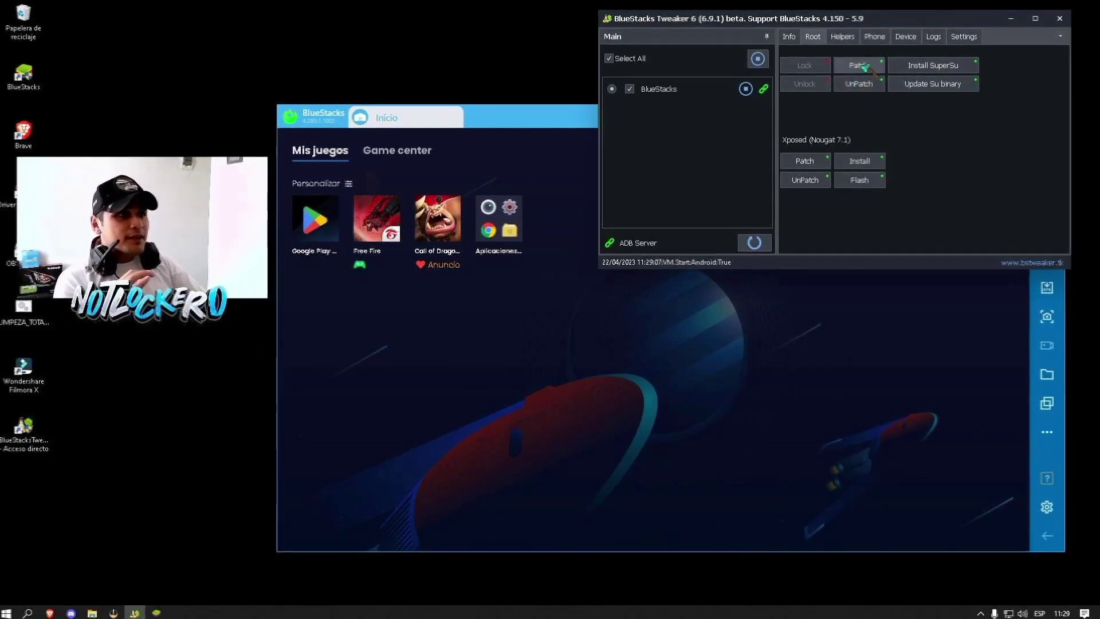
{"action": "left_click", "coordinate": [865, 67]}
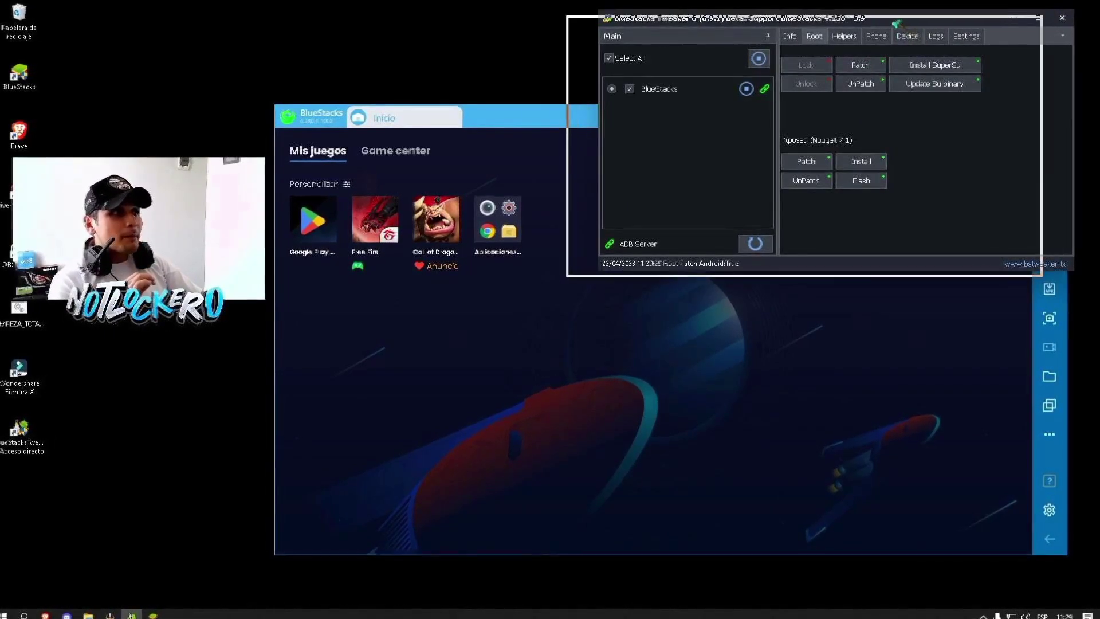
{"action": "left_click_drag", "start_coordinate": [895, 22], "coordinate": [859, 13]}
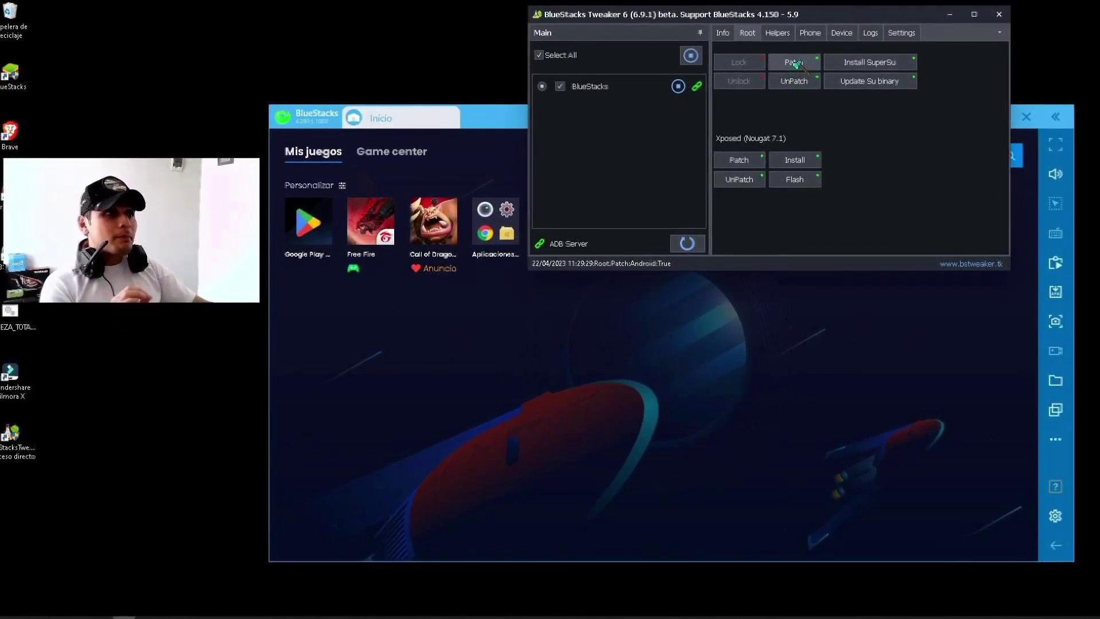
{"action": "left_click", "coordinate": [856, 63]}
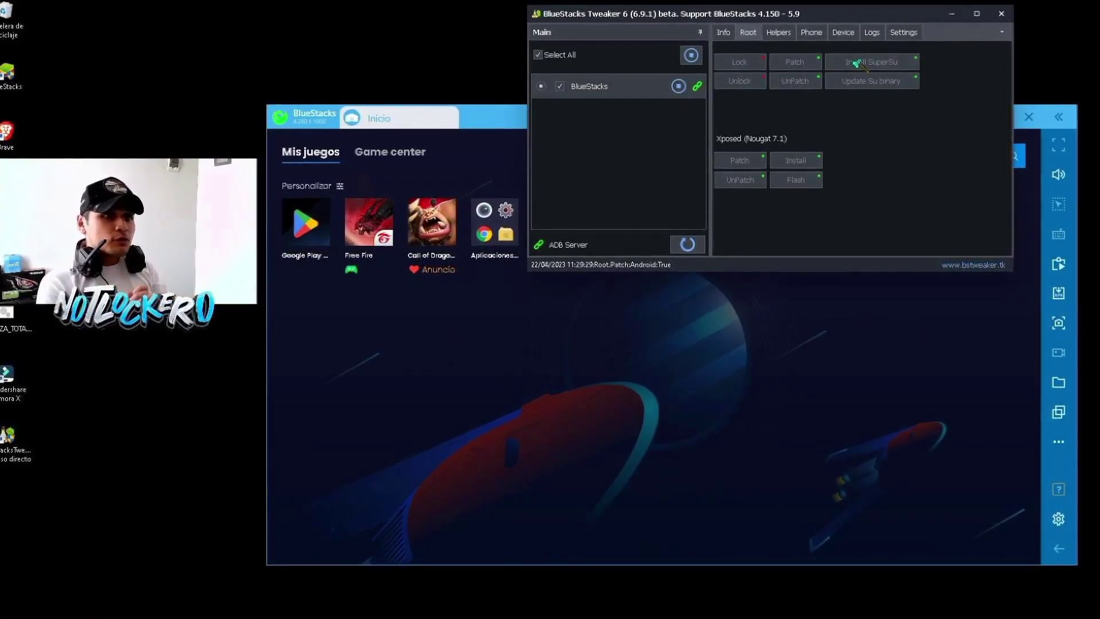
{"action": "left_click", "coordinate": [852, 351]}
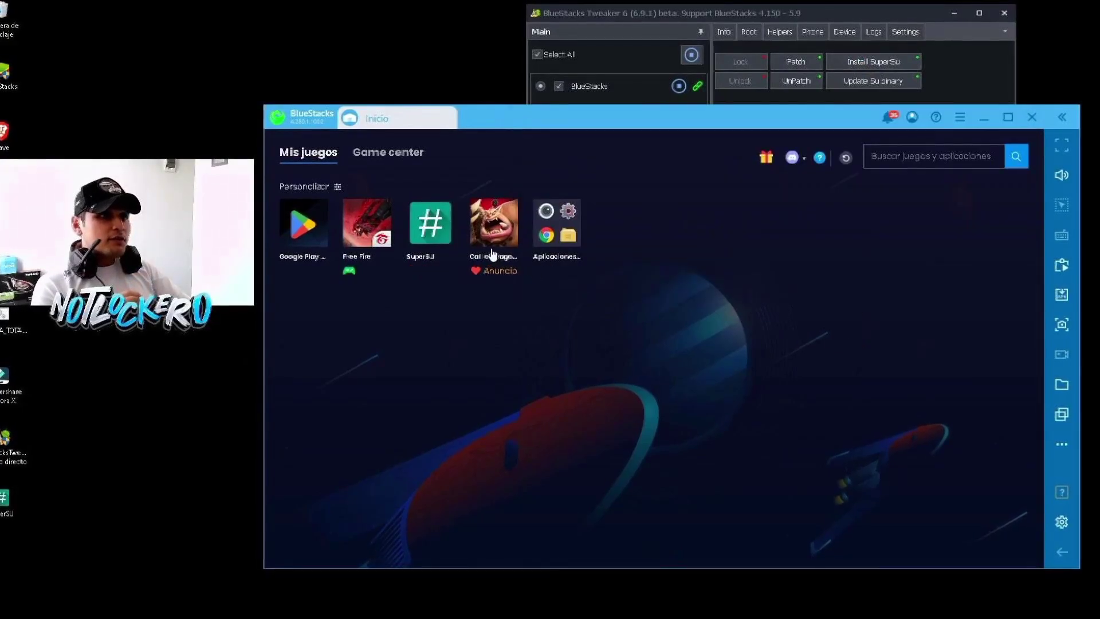
Update the Su binary and start the BlueStacks instance again
{"action": "left_click_drag", "start_coordinate": [875, 8], "coordinate": [905, 7]}
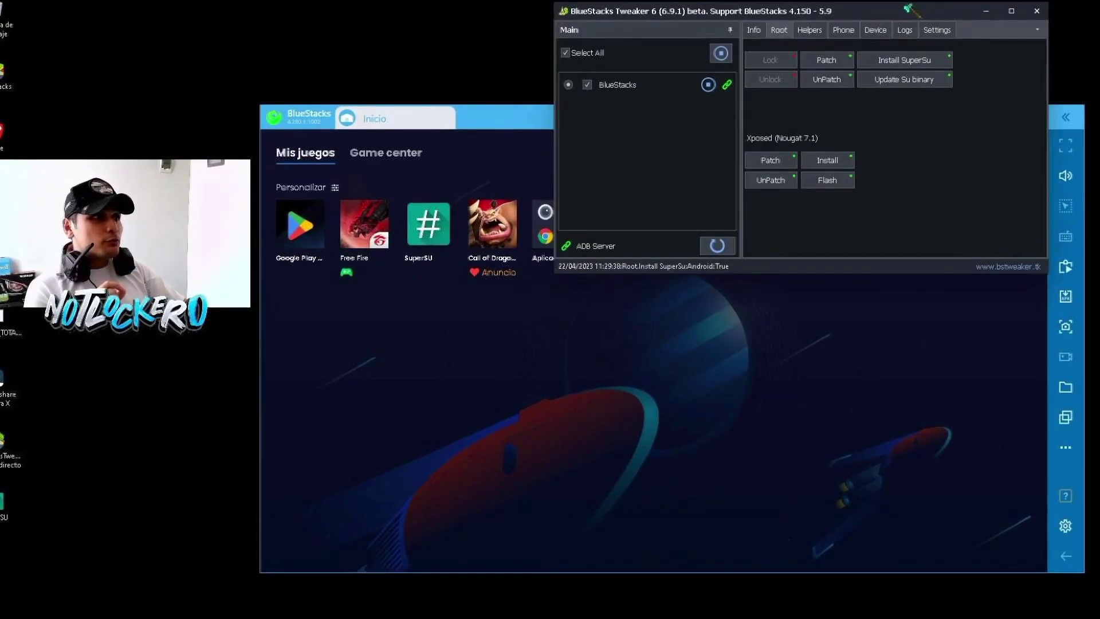
{"action": "left_click", "coordinate": [903, 80]}
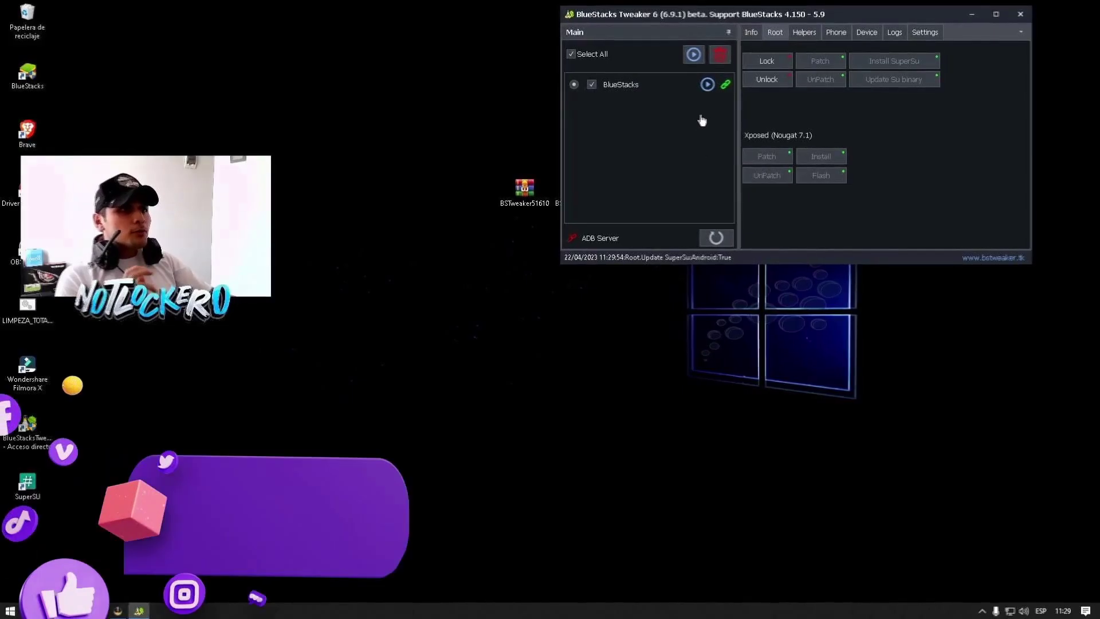
{"action": "left_click", "coordinate": [708, 86]}
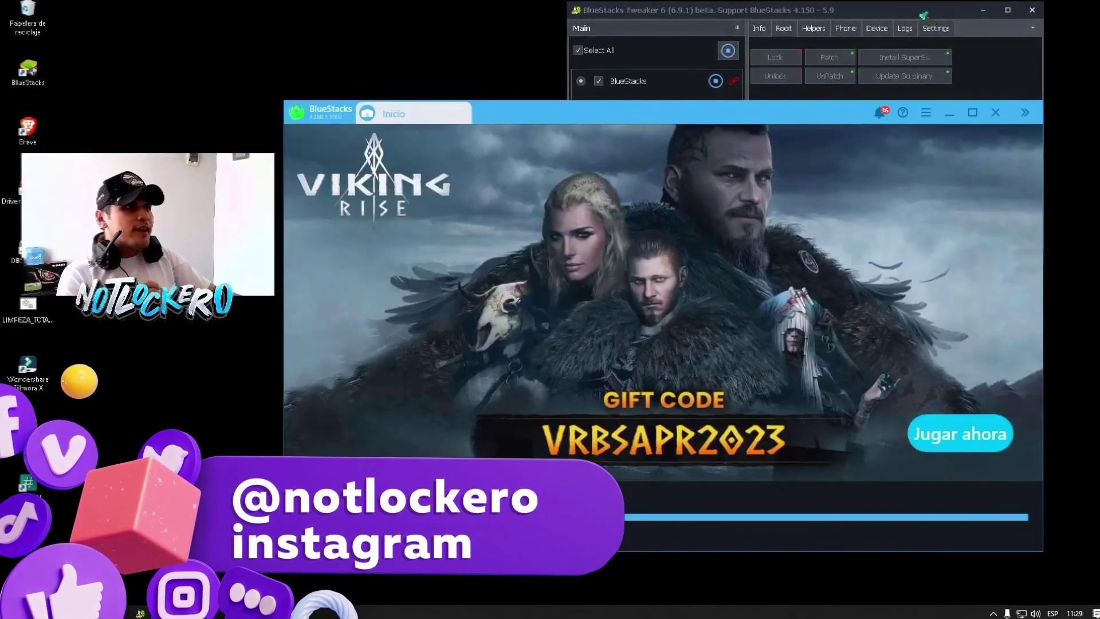
Close BlueStacks Tweaker and show the installed apps under Mis juegos in BlueStacks
{"action": "left_click_drag", "start_coordinate": [924, 15], "coordinate": [882, 11]}
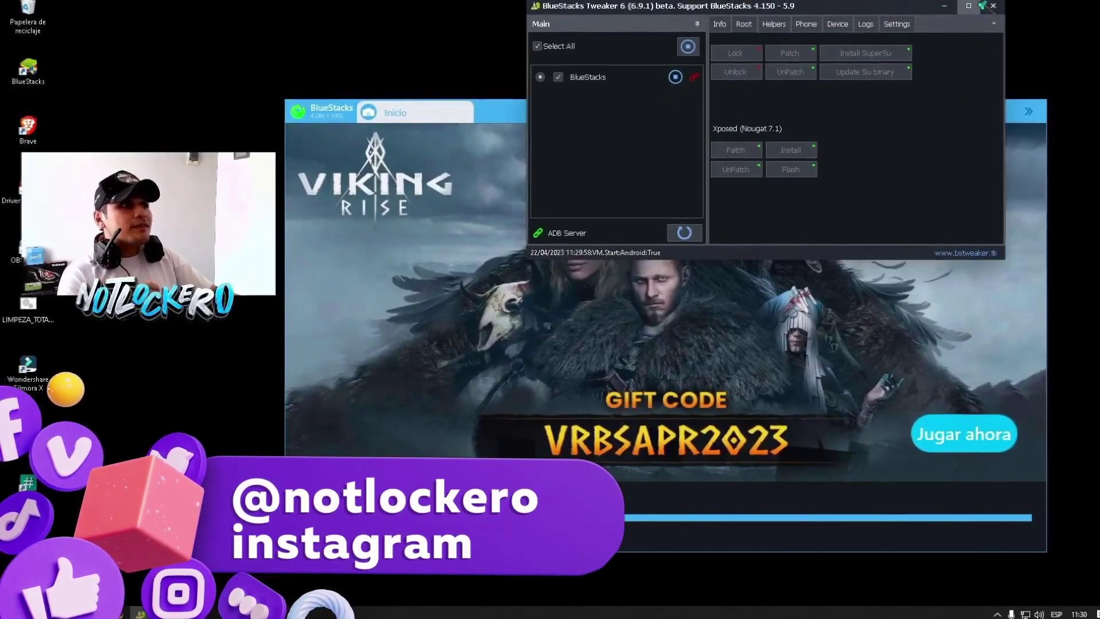
{"action": "left_click", "coordinate": [992, 5]}
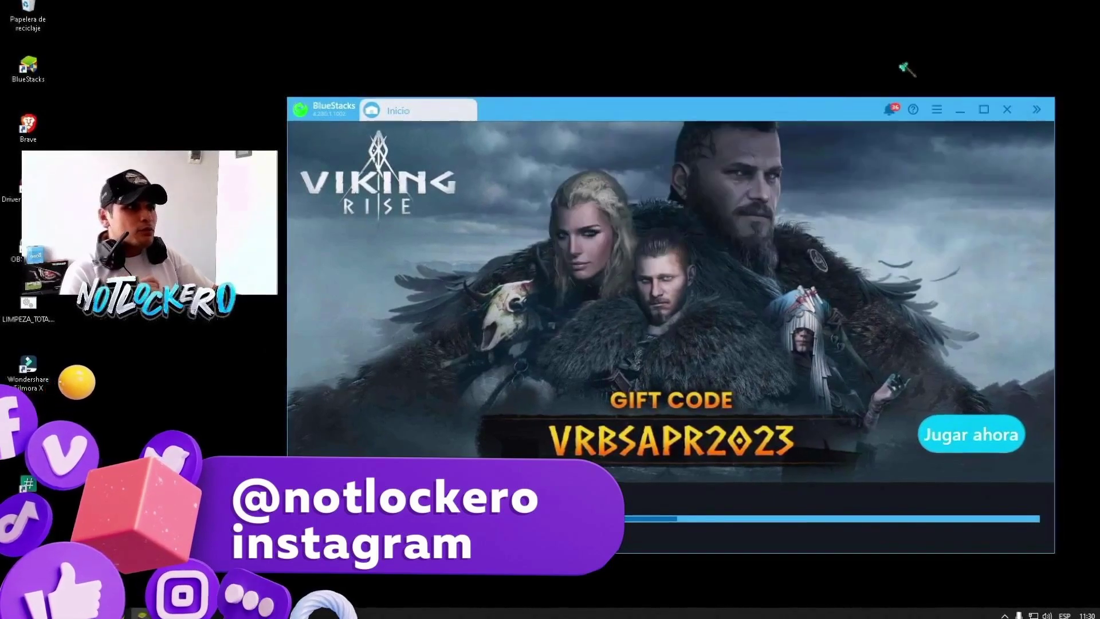
{"action": "left_click_drag", "start_coordinate": [791, 113], "coordinate": [793, 56]}
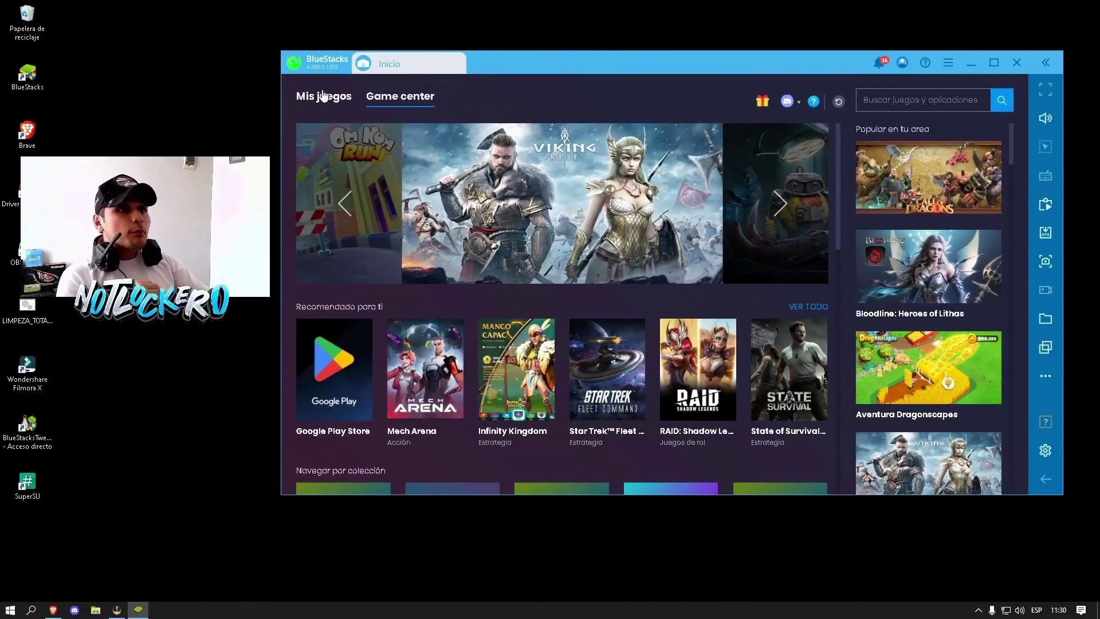
{"action": "left_click", "coordinate": [324, 96]}
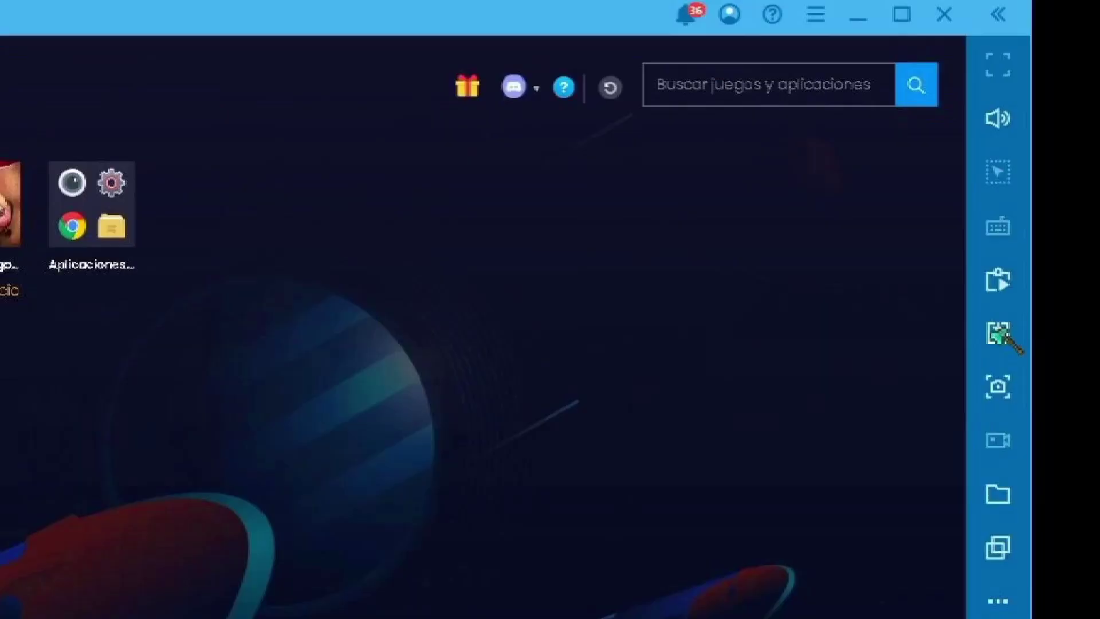
Install the Screen Resolution Changer APK from the desktop into BlueStacks
{"action": "left_click", "coordinate": [1044, 233]}
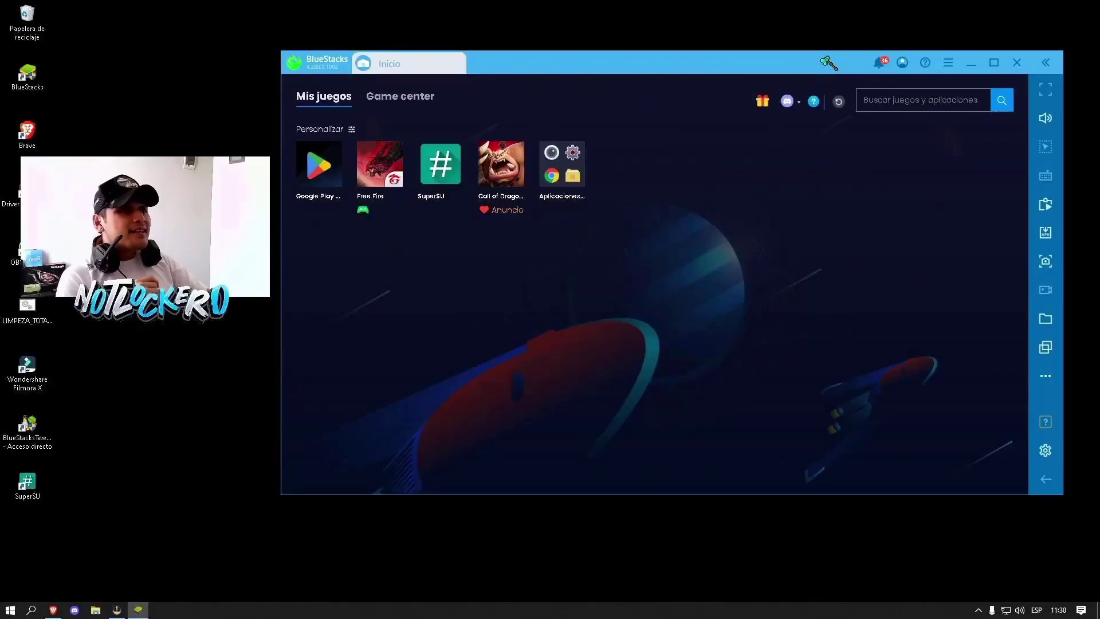
{"action": "left_click_drag", "start_coordinate": [825, 60], "coordinate": [707, 248]}
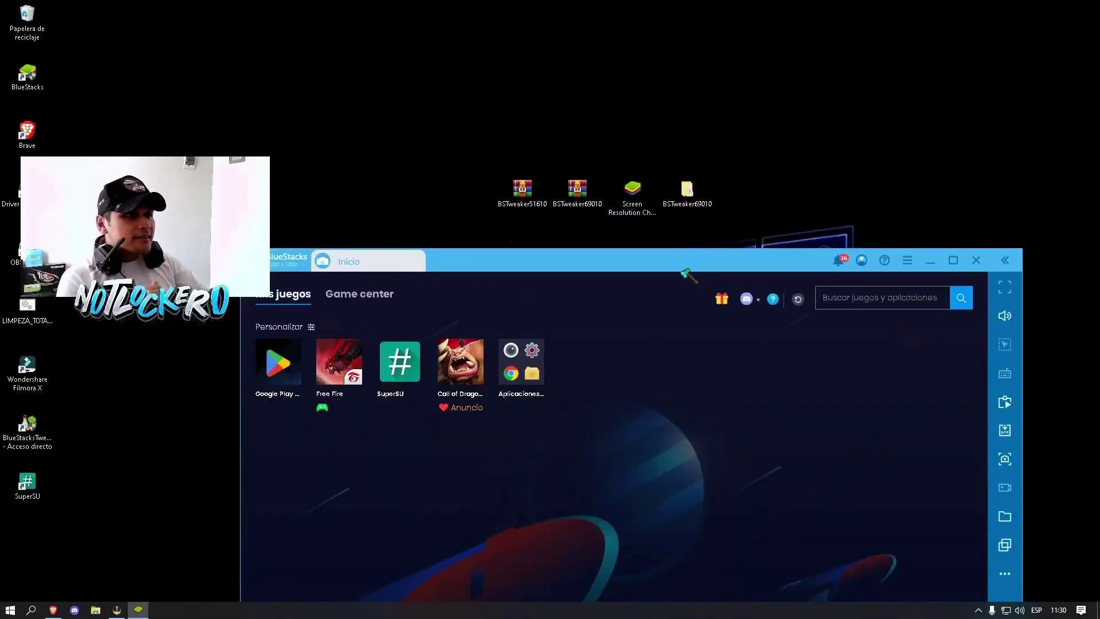
{"action": "left_click_drag", "start_coordinate": [681, 269], "coordinate": [677, 89]}
{"action": "left_click", "coordinate": [999, 250]}
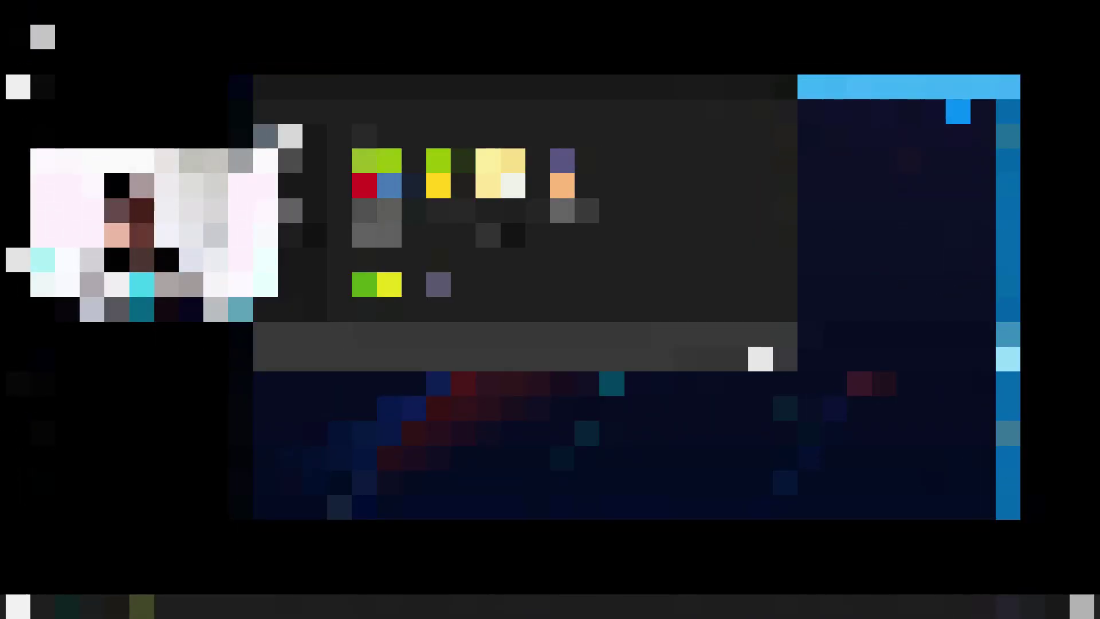
{"action": "double_click", "coordinate": [375, 197]}
{"action": "left_click_drag", "start_coordinate": [723, 82], "coordinate": [779, 40]}
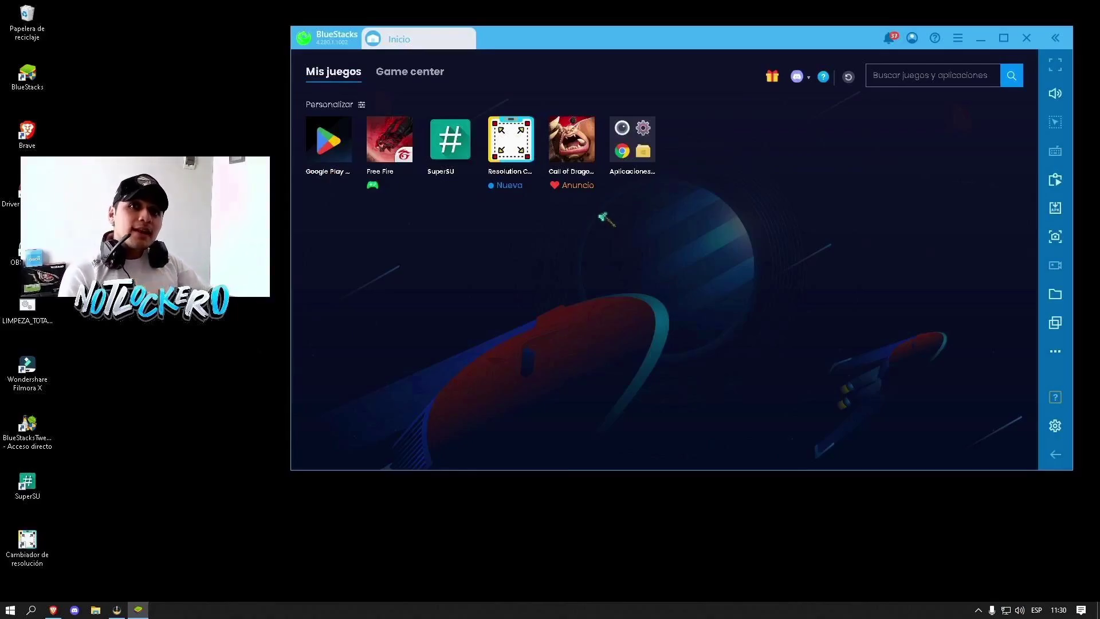
Open the resolution changer app, grant it superuser permission and skip its introduction
{"action": "left_click", "coordinate": [521, 164]}
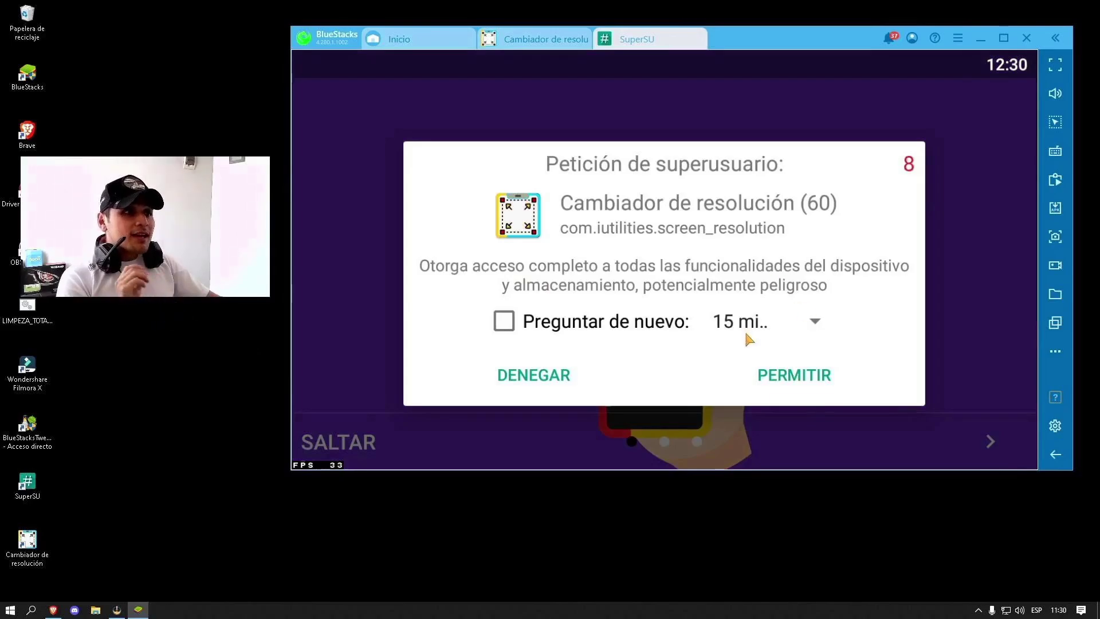
{"action": "left_click", "coordinate": [794, 381]}
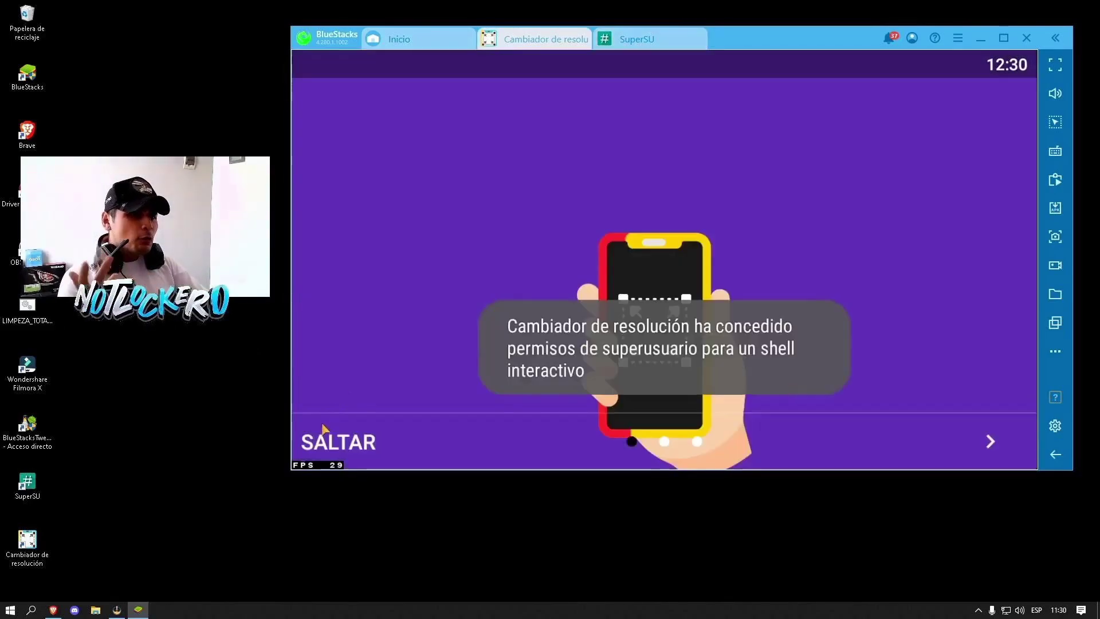
{"action": "left_click", "coordinate": [324, 449]}
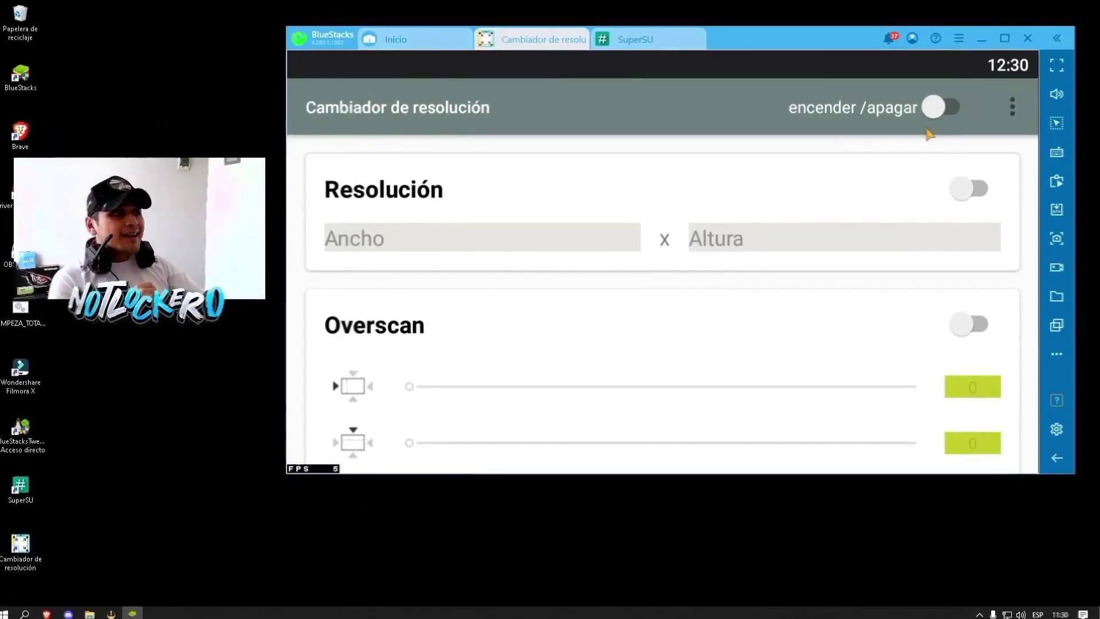
Turn on the resolution changer, enable Resolución, apply 800 x 600, and keep the new display configuration
{"action": "left_click", "coordinate": [945, 107]}
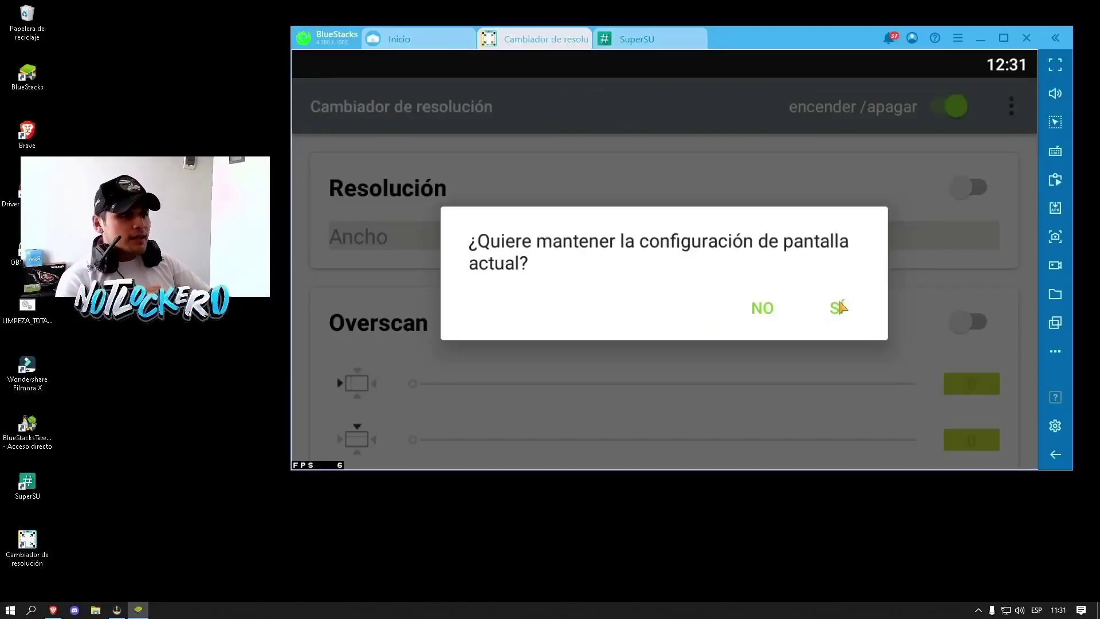
{"action": "left_click", "coordinate": [839, 308]}
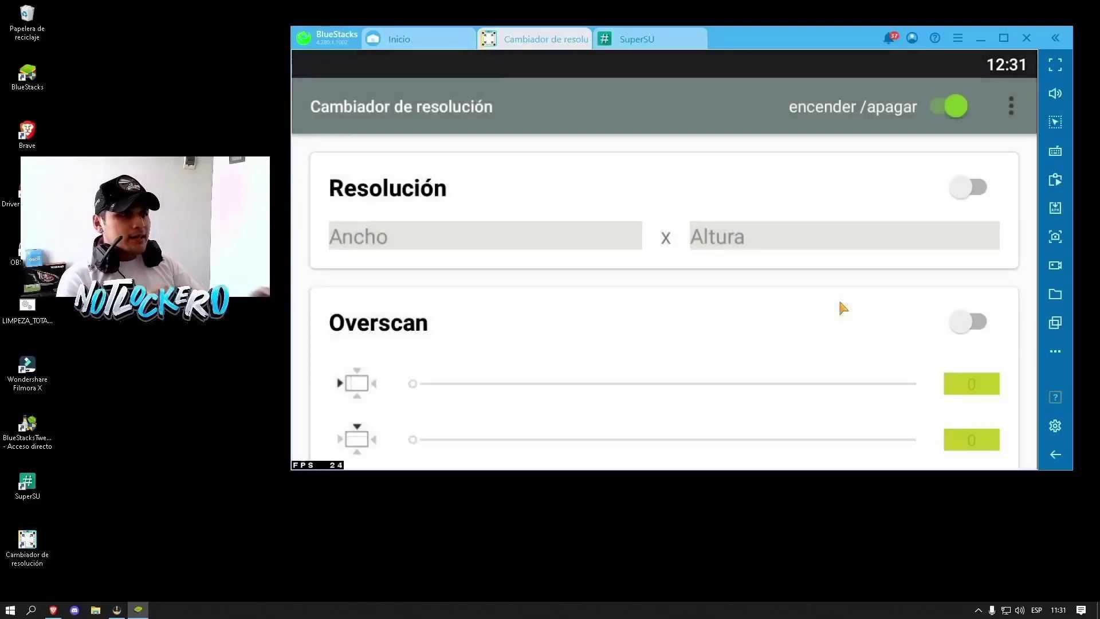
{"action": "left_click", "coordinate": [983, 189]}
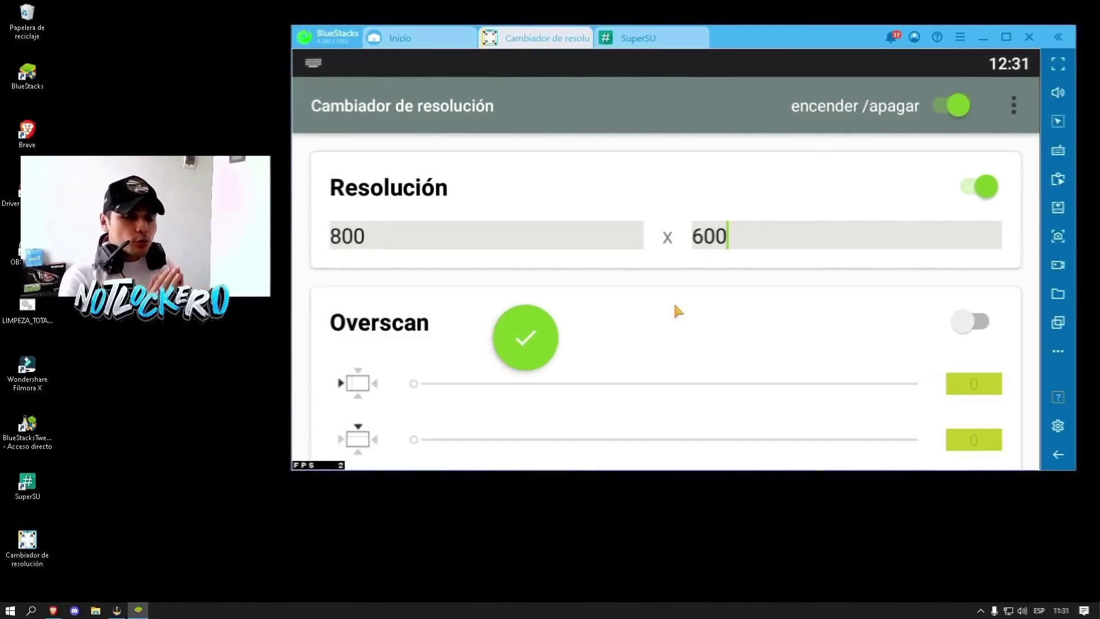
{"action": "left_click", "coordinate": [538, 338]}
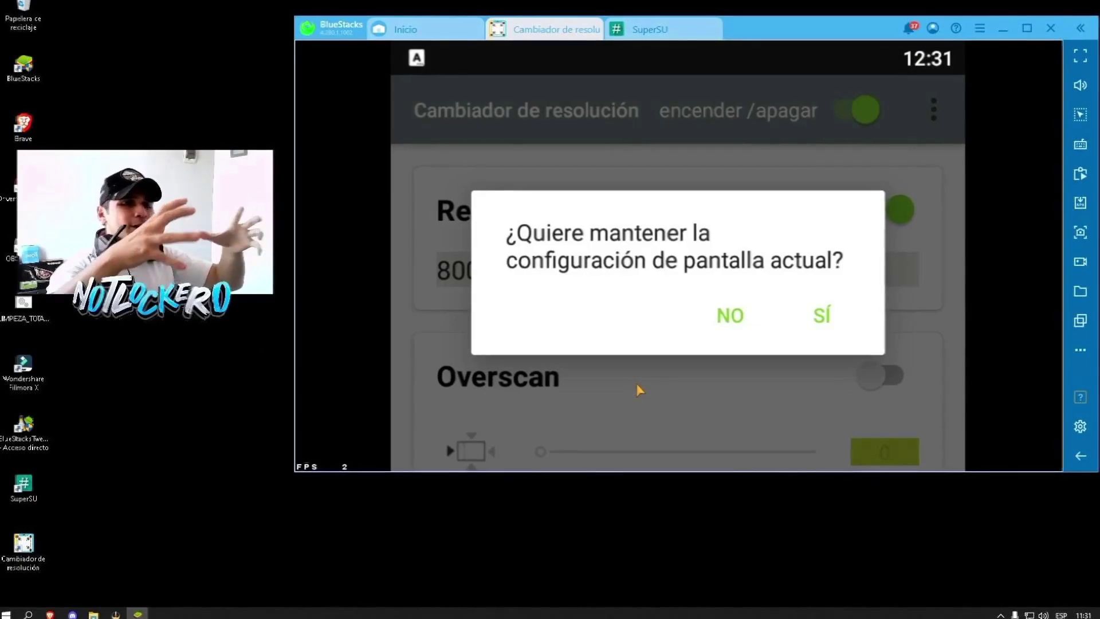
{"action": "left_click", "coordinate": [825, 322]}
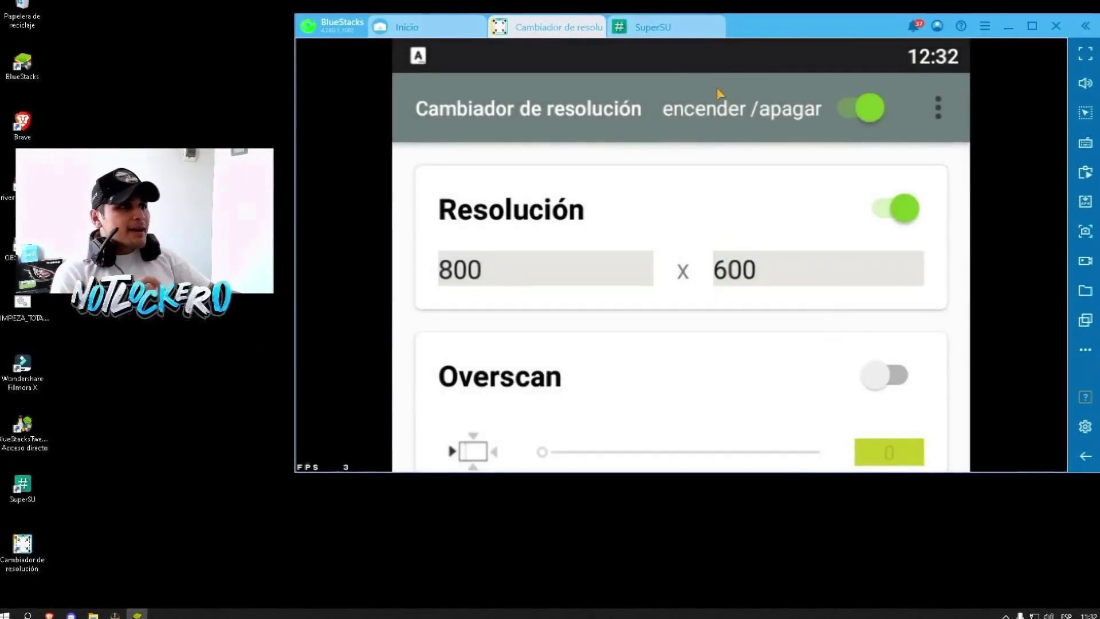
Close SuperSU and launch Free Fire from the installed games in BlueStacks
{"action": "left_click", "coordinate": [717, 27]}
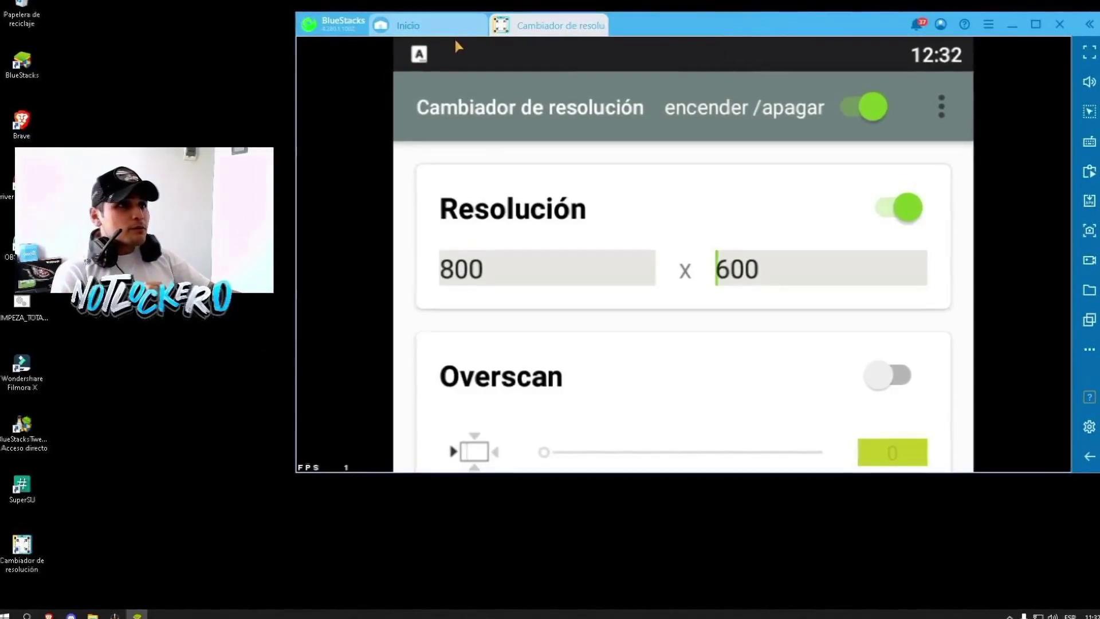
{"action": "left_click", "coordinate": [435, 26]}
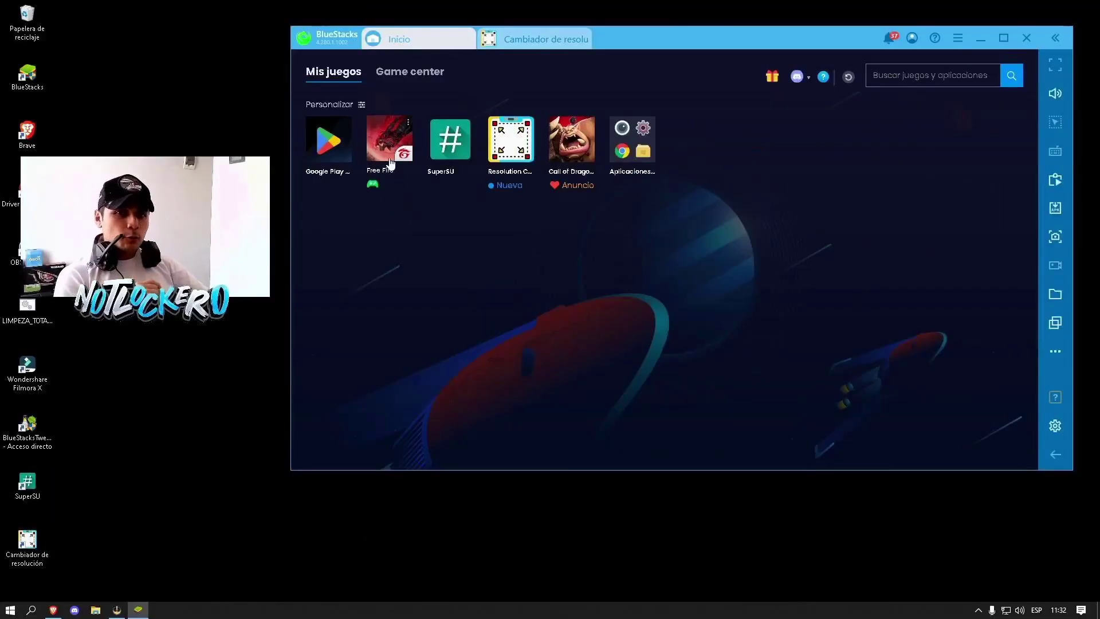
{"action": "left_click", "coordinate": [391, 163]}
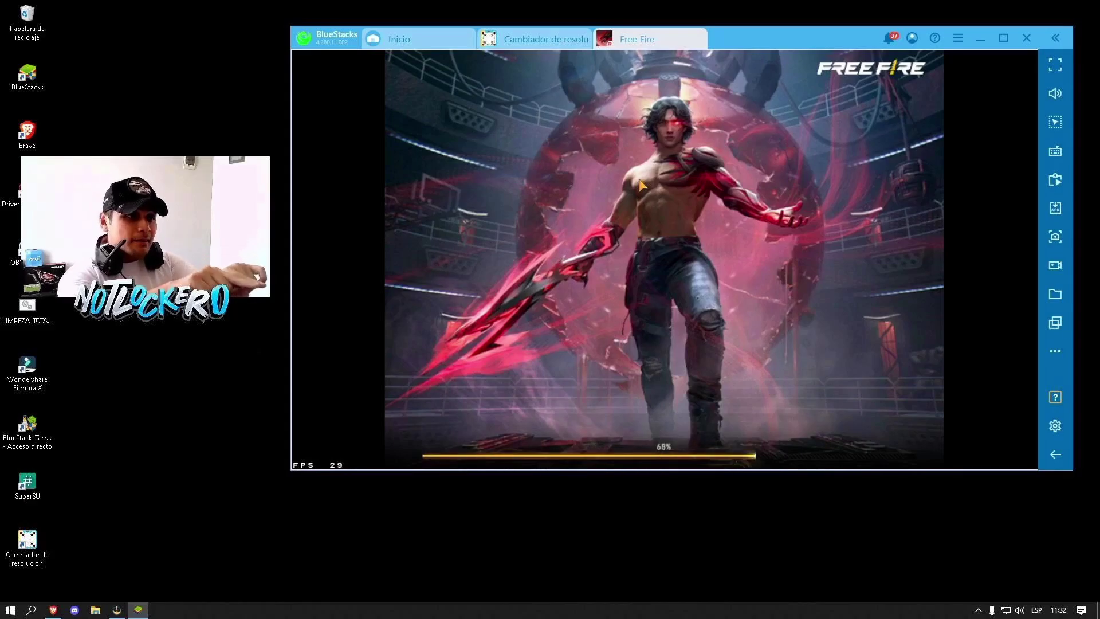
Turn off the resolution changer while Free Fire loads, return to the game and dismiss its lobby pop-up
{"action": "left_click", "coordinate": [521, 39]}
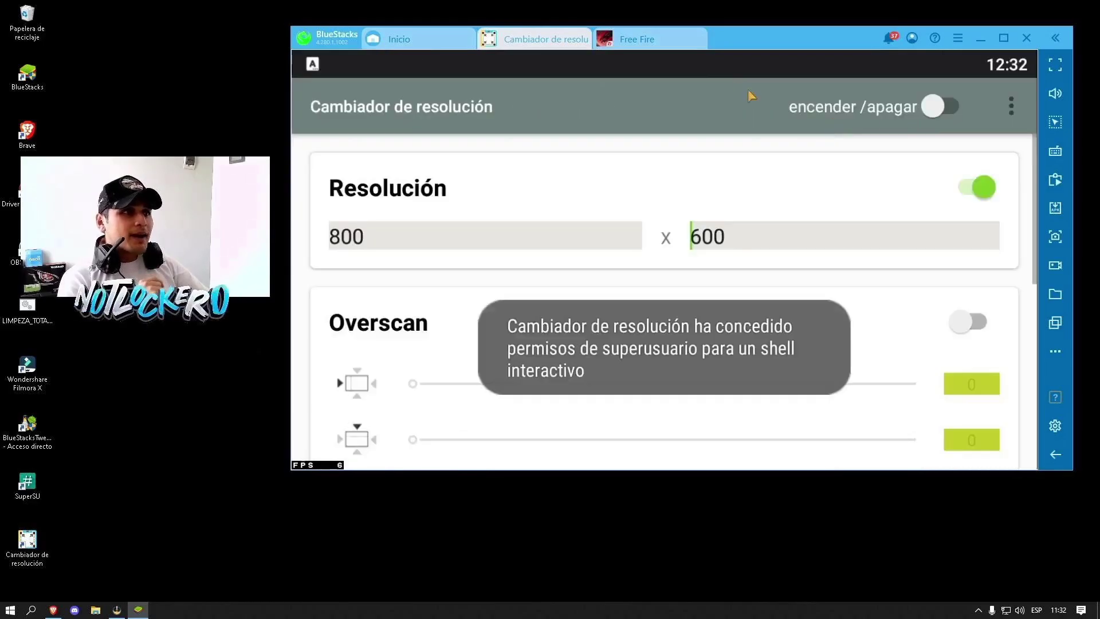
{"action": "left_click", "coordinate": [644, 39]}
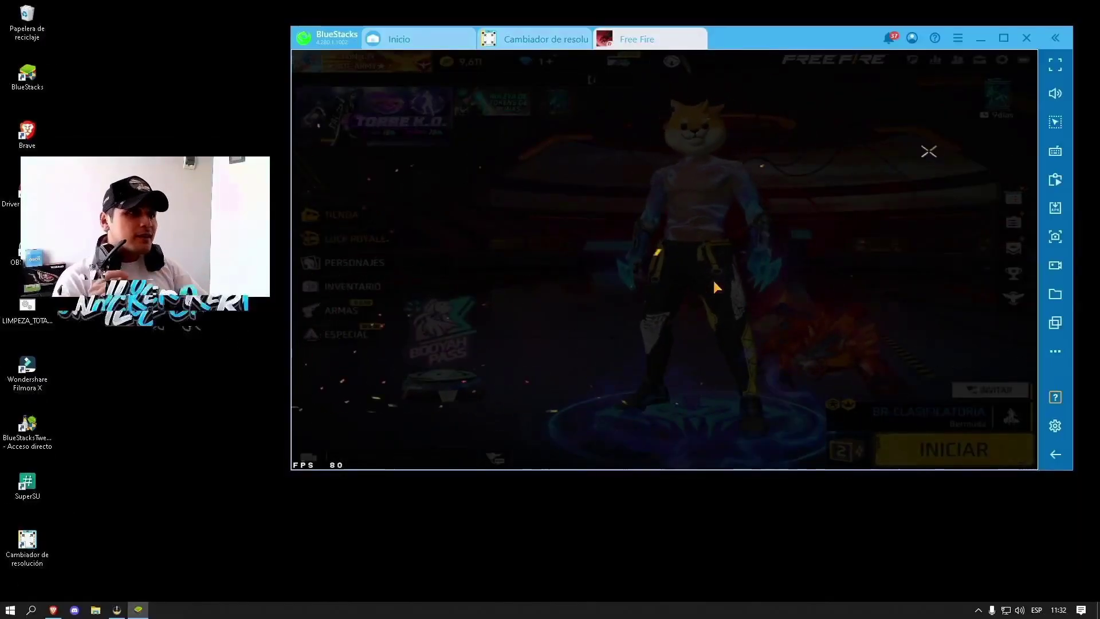
{"action": "left_click", "coordinate": [929, 152]}
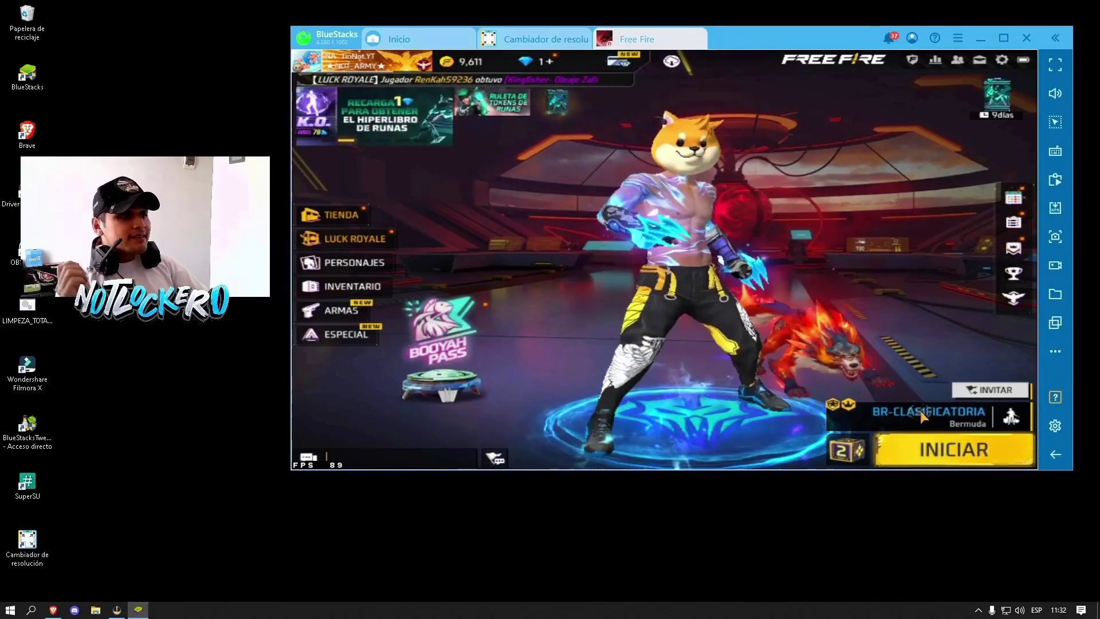
Select the Entrenamiento mode in the Free Fire lobby and start the match
{"action": "left_click", "coordinate": [921, 408]}
{"action": "left_click", "coordinate": [881, 438]}
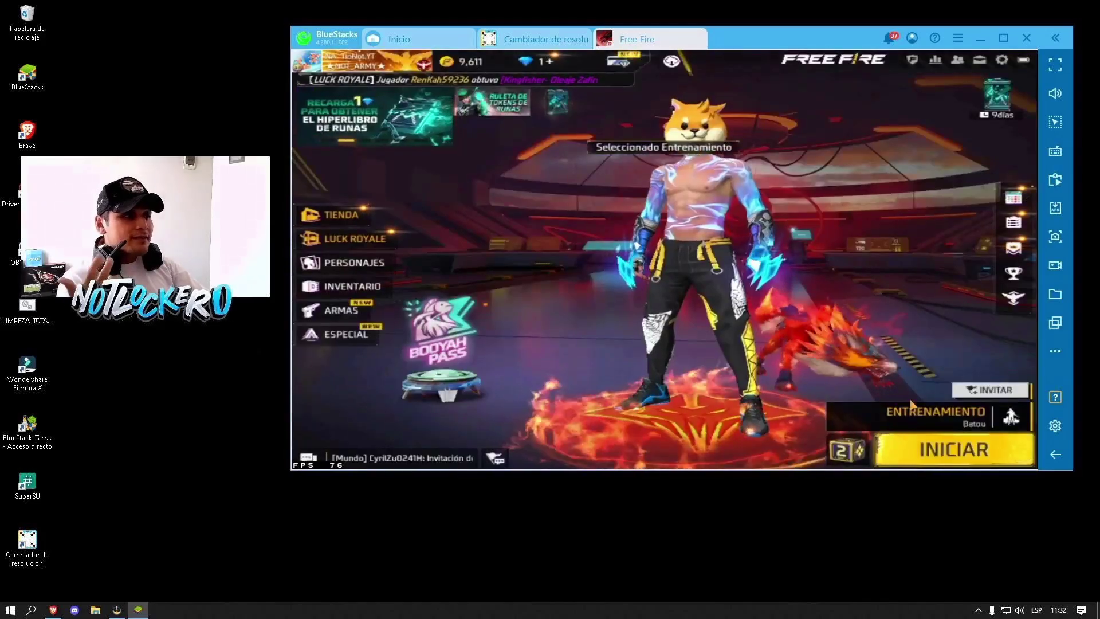
{"action": "left_click", "coordinate": [908, 449]}
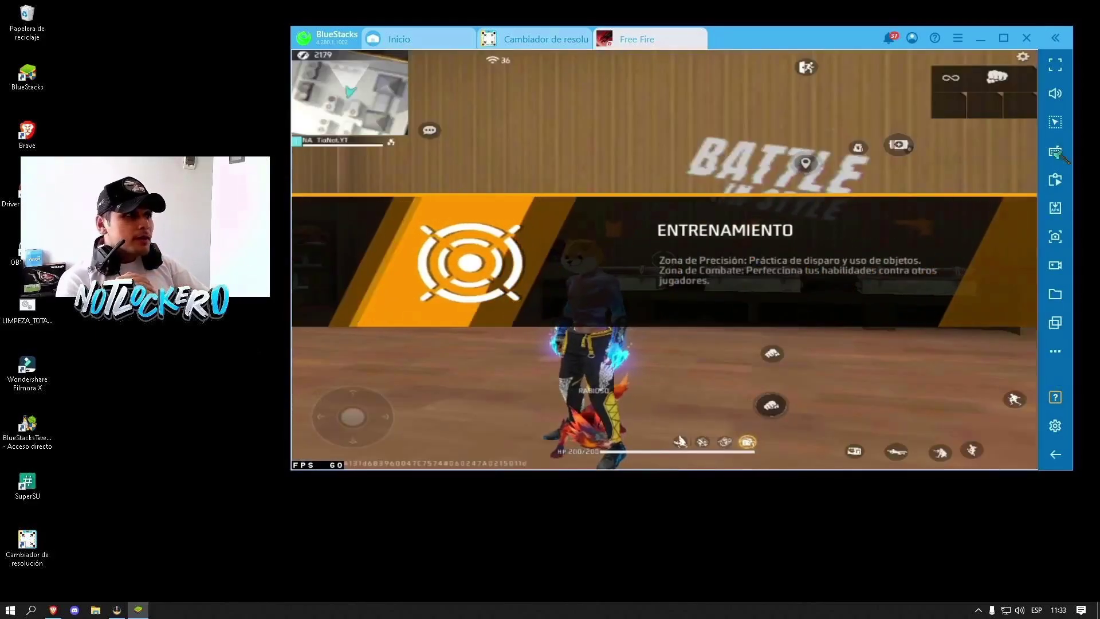
Open the advanced controls editor for Free Fire and review the Standard control scheme and its key mapping
{"action": "left_click", "coordinate": [1056, 152]}
{"action": "left_click", "coordinate": [998, 237]}
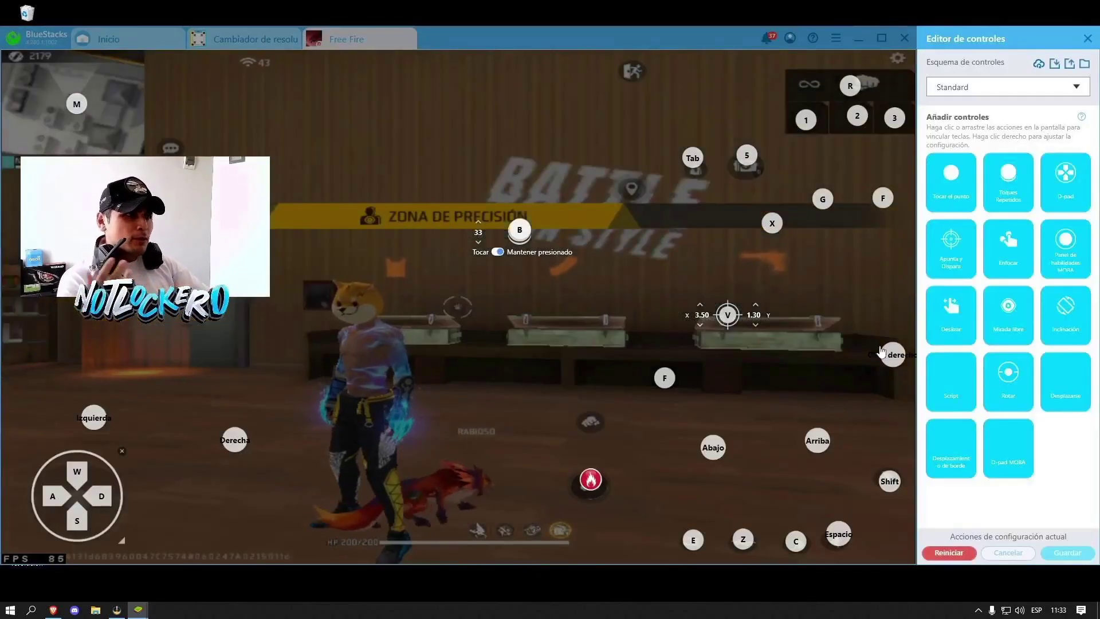
{"action": "left_click", "coordinate": [1076, 87]}
{"action": "left_click", "coordinate": [984, 127]}
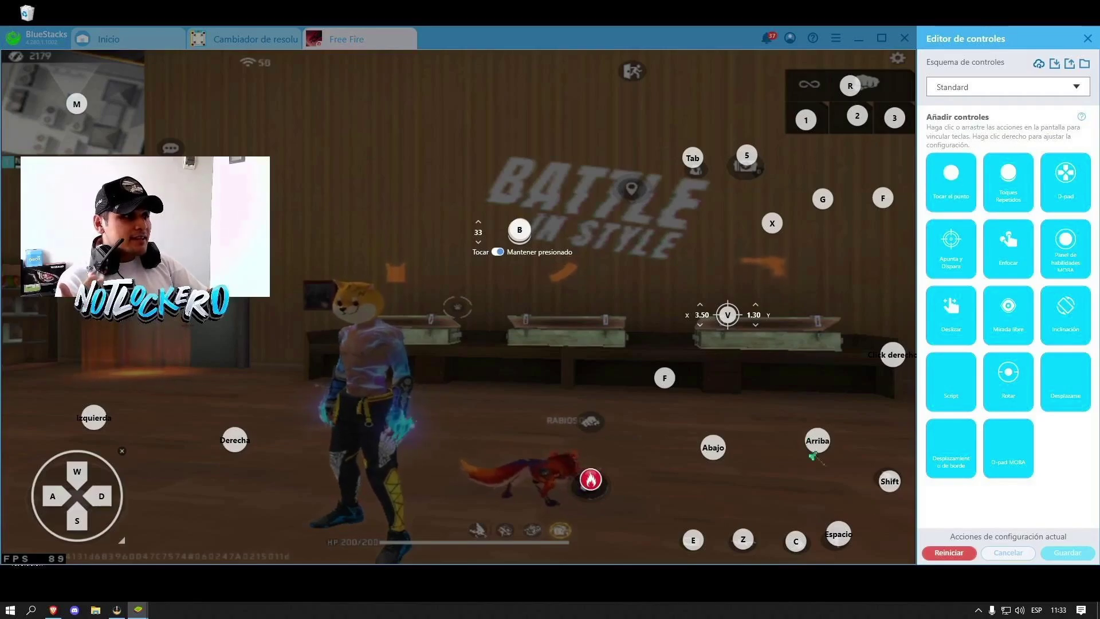
{"action": "left_click", "coordinate": [613, 334]}
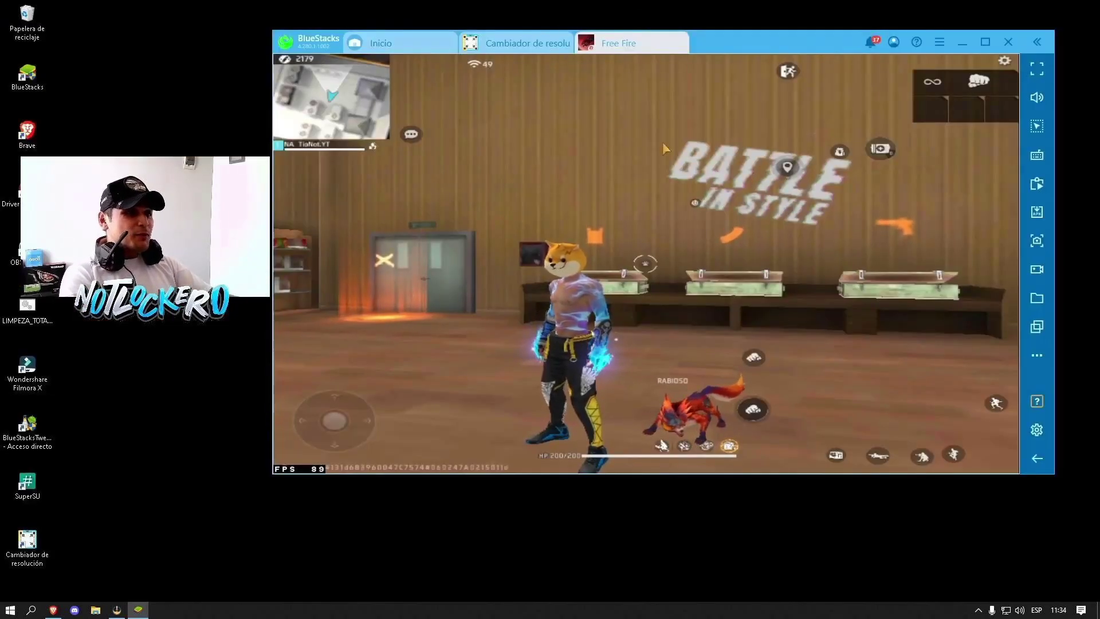
Run the character to the weapon crates in the training zone, obtain the SPAS12 shotgun and close the Armas window
{"action": "key", "text": "F1"}
{"action": "key", "text": "w"}
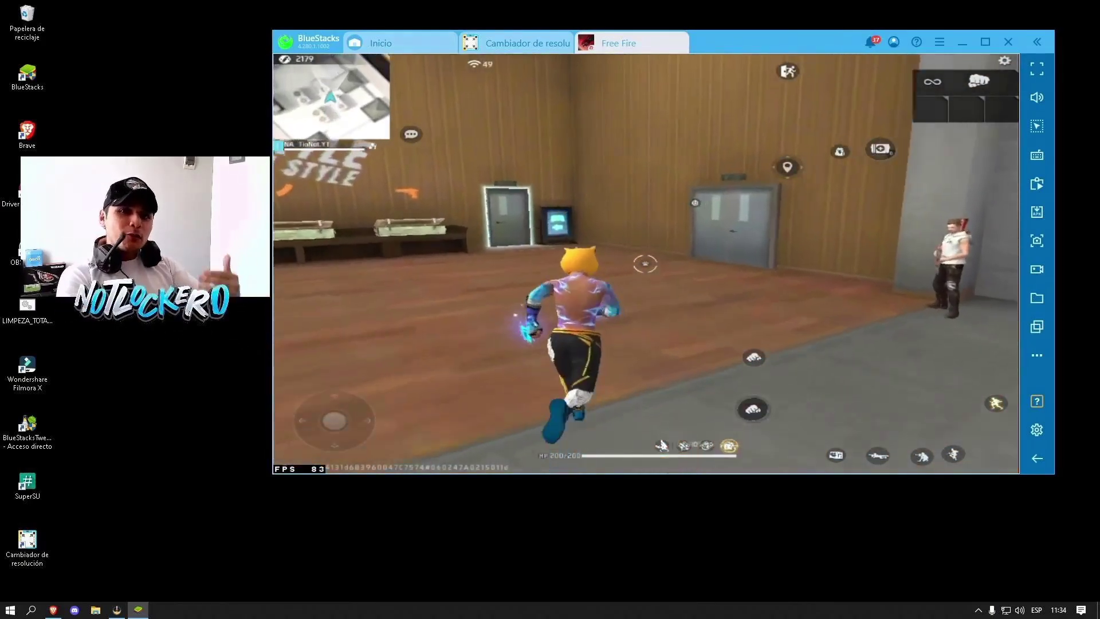
{"action": "key", "text": "w"}
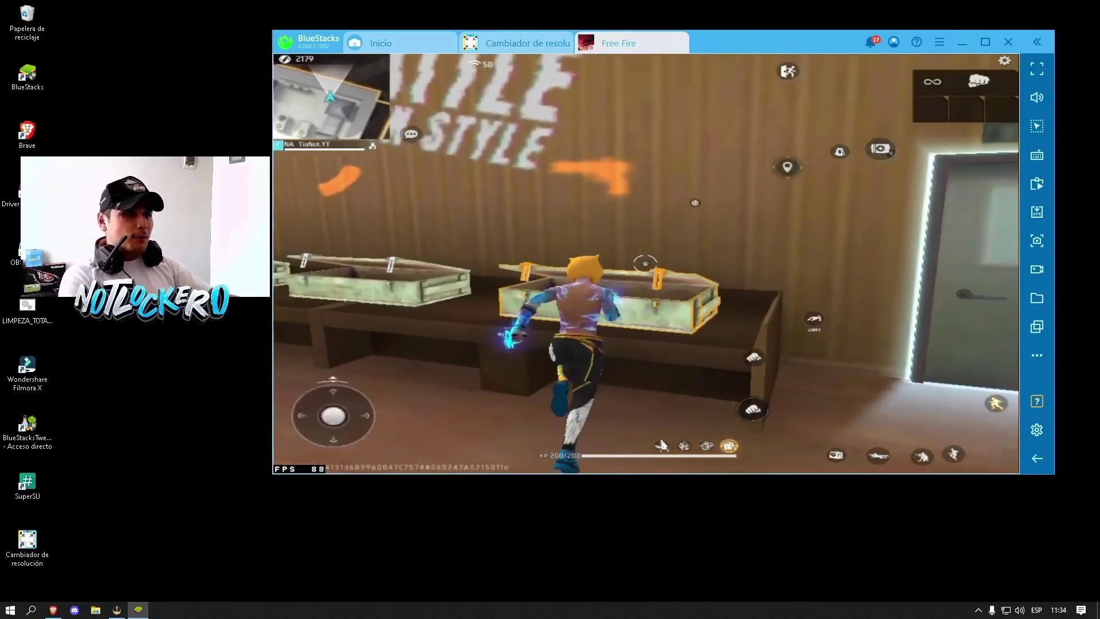
{"action": "key", "text": "F1"}
{"action": "left_click", "coordinate": [812, 322]}
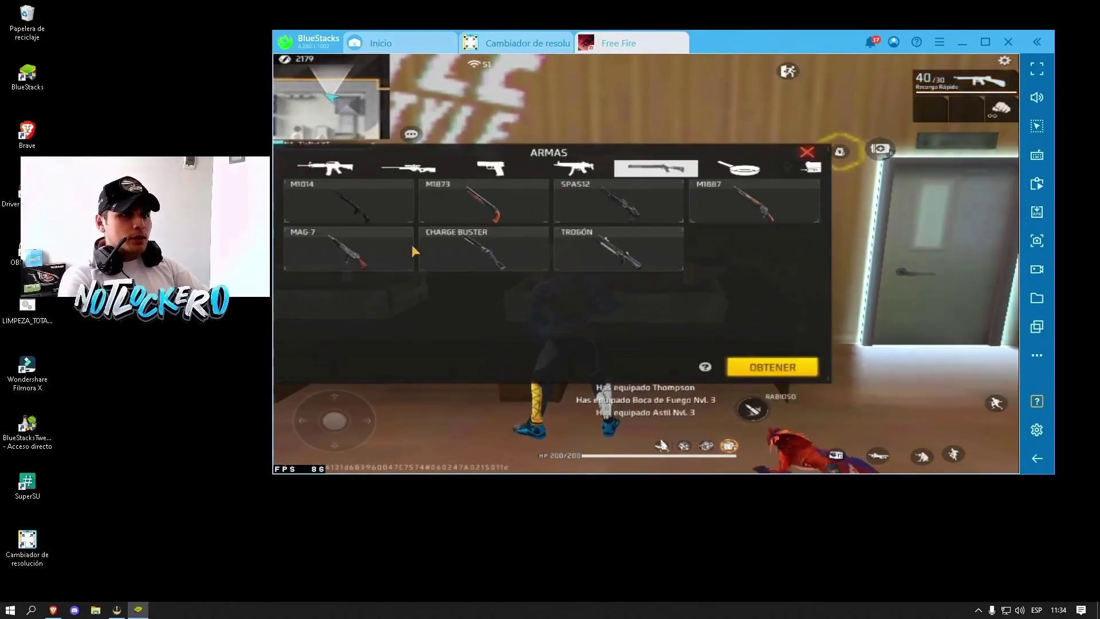
{"action": "left_click", "coordinate": [806, 152]}
Test the equipped rifle in the training area by running, strafing, jumping, crouching and shooting at the practice dummies
{"action": "key", "text": "F1"}
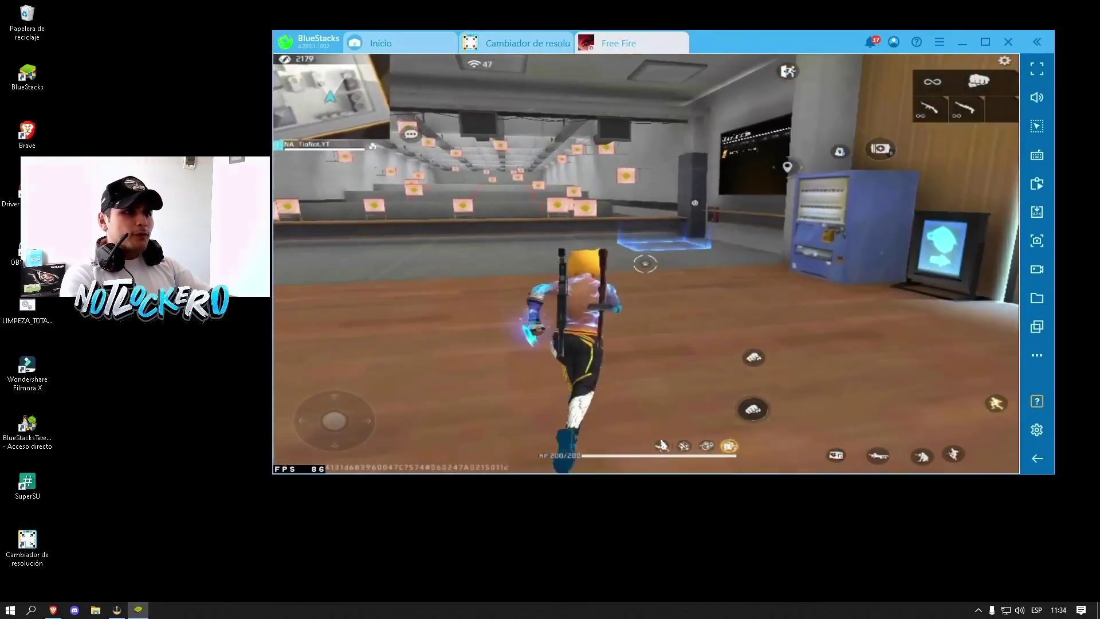
{"action": "key", "text": "1"}
{"action": "key", "text": "space"}
{"action": "key", "text": "w"}
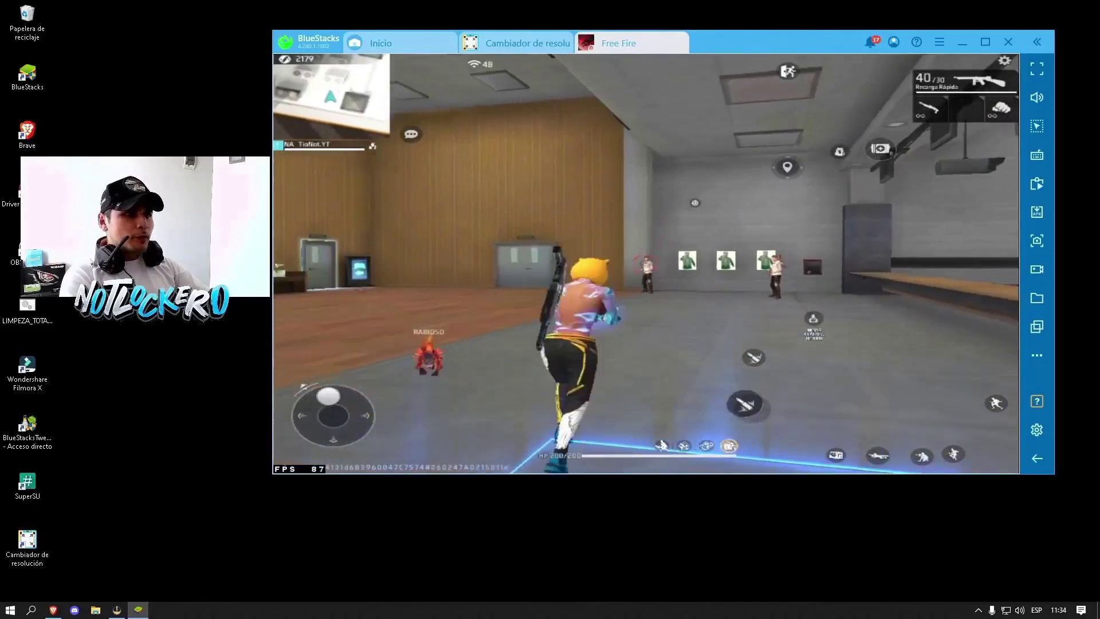
{"action": "key", "text": "c"}
{"action": "key", "text": "r"}
{"action": "key", "text": "space"}
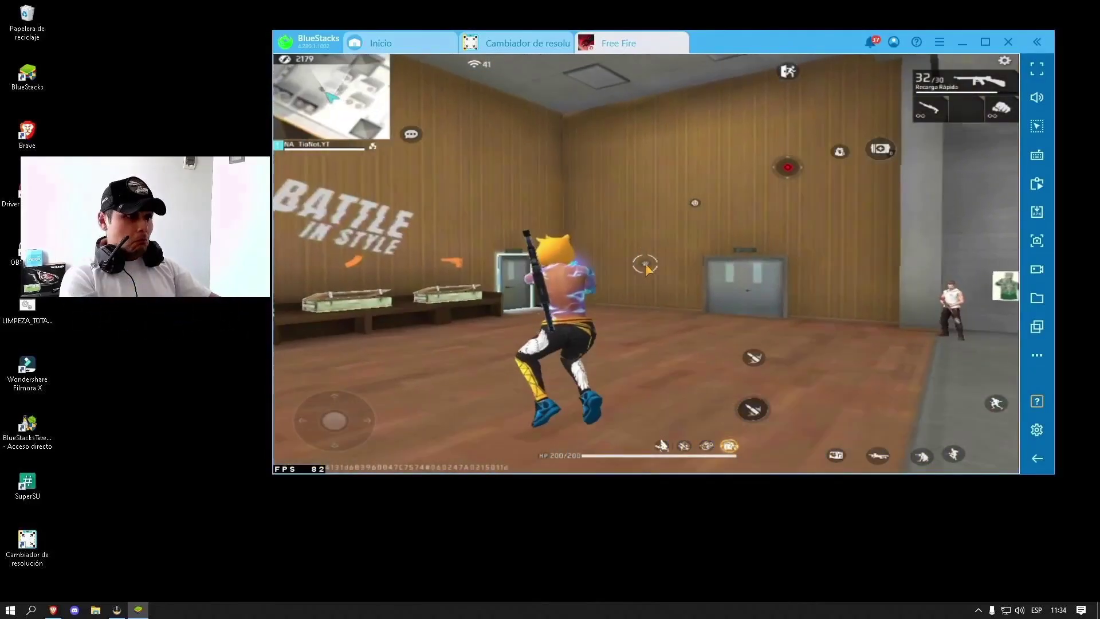
{"action": "key", "text": "a"}
{"action": "key", "text": "d"}
{"action": "left_click", "coordinate": [645, 264]}
{"action": "key", "text": "space"}
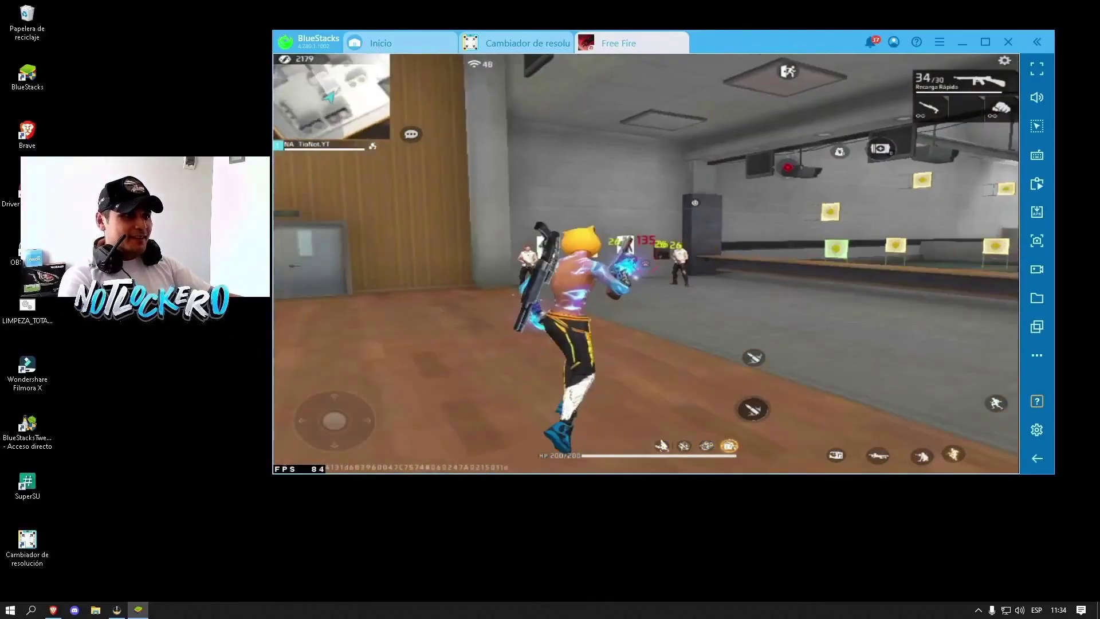
{"action": "key", "text": "d"}
{"action": "key", "text": "a"}
{"action": "left_click", "coordinate": [645, 263]}
{"action": "key", "text": "c"}
{"action": "key", "text": "d"}
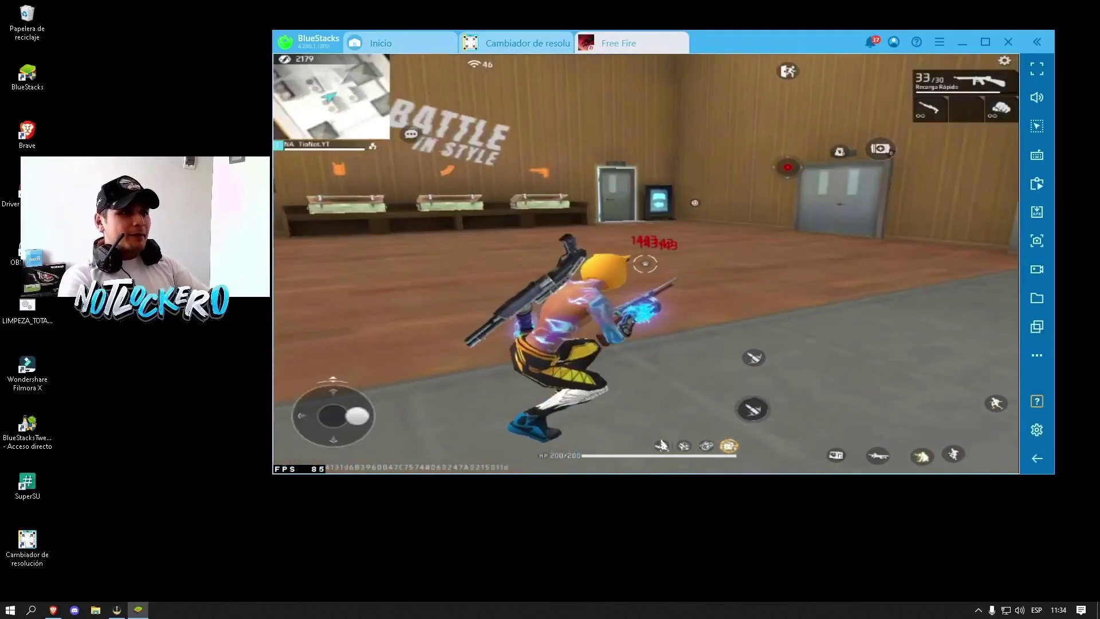
{"action": "key", "text": "a"}
{"action": "key", "text": "c"}
{"action": "key", "text": "d"}
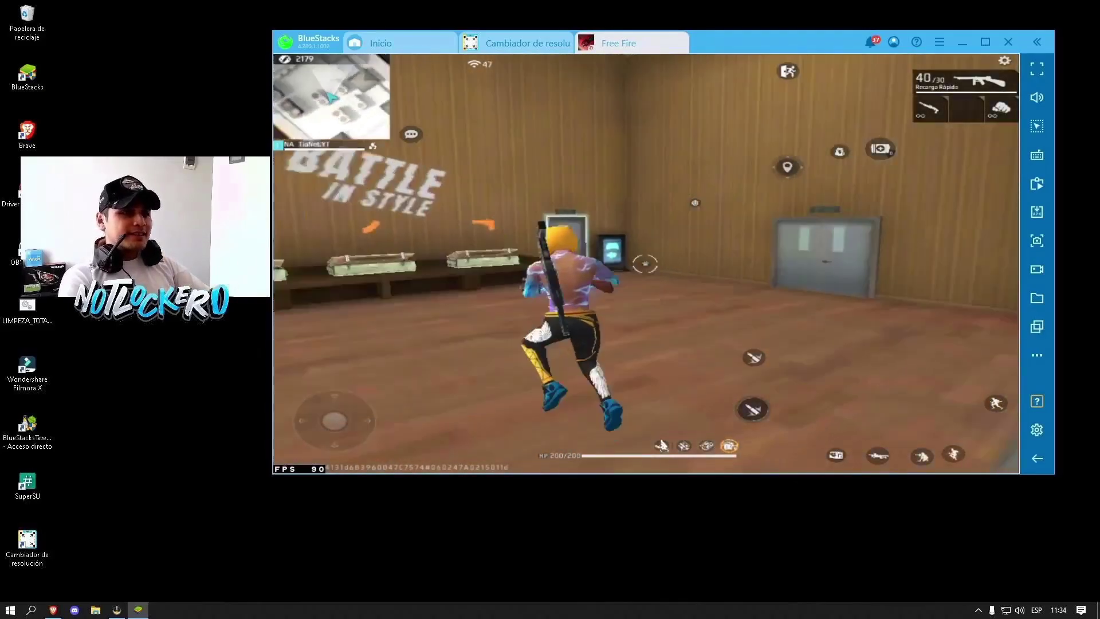